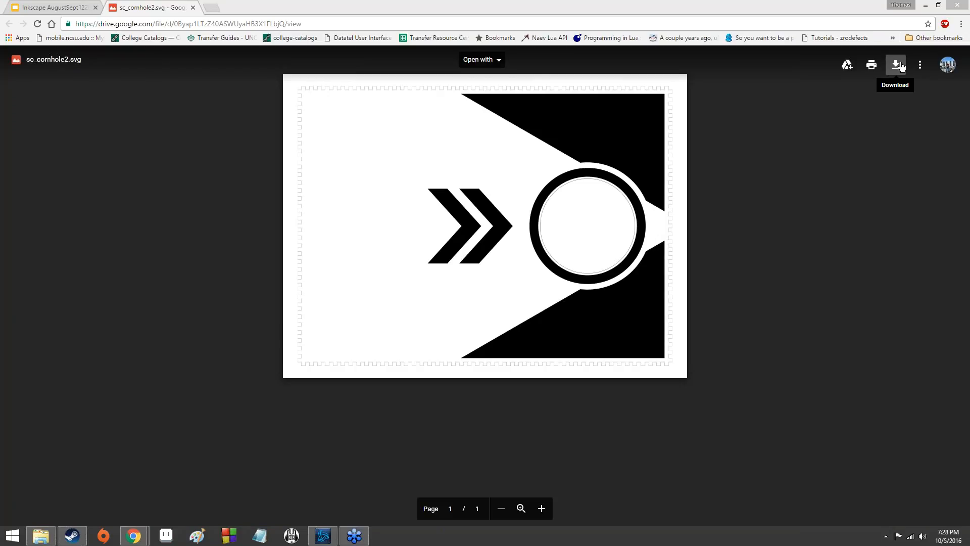
- Download sc_cornhole2.svg from Google Drive and show the downloaded file in its folder
click(901, 66)
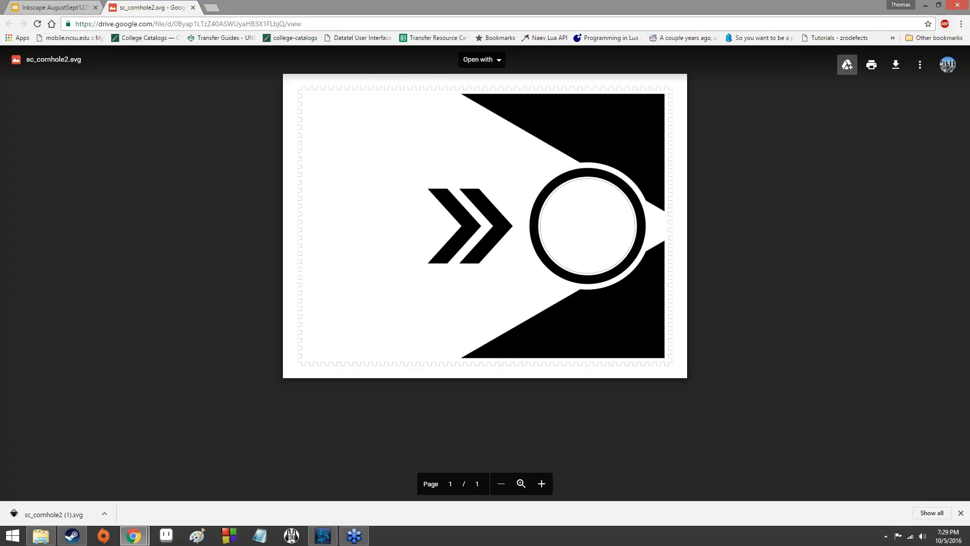
click(106, 513)
click(130, 480)
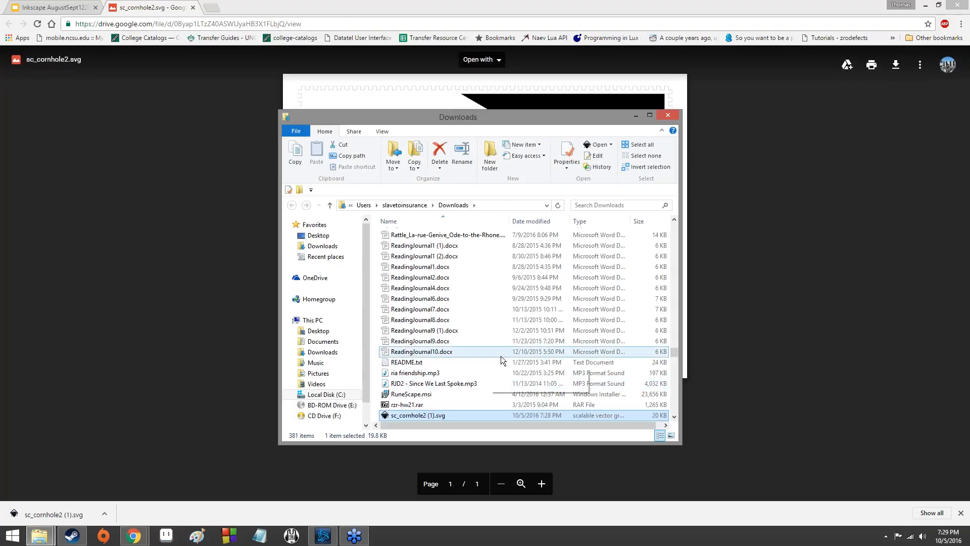
scroll(501, 364, down, 2)
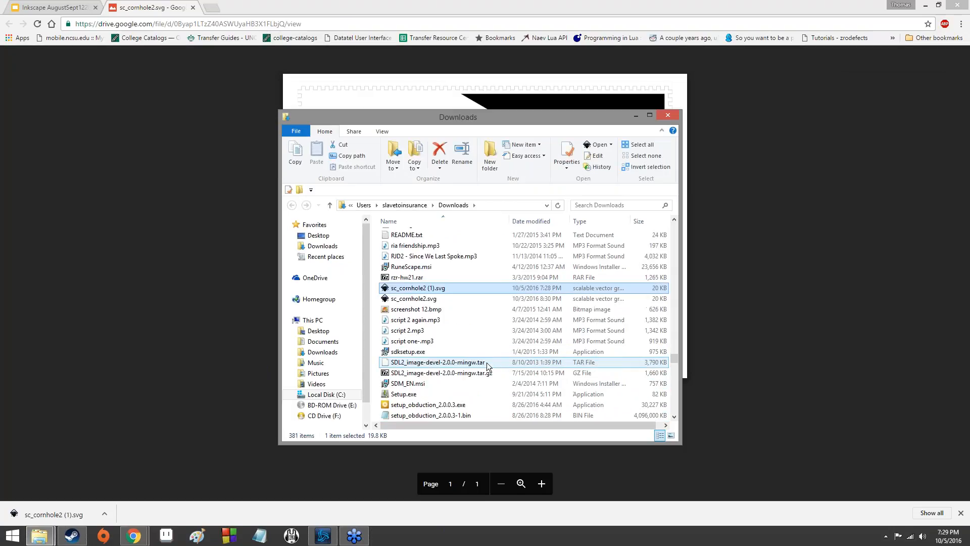
scroll(444, 317, up, 1)
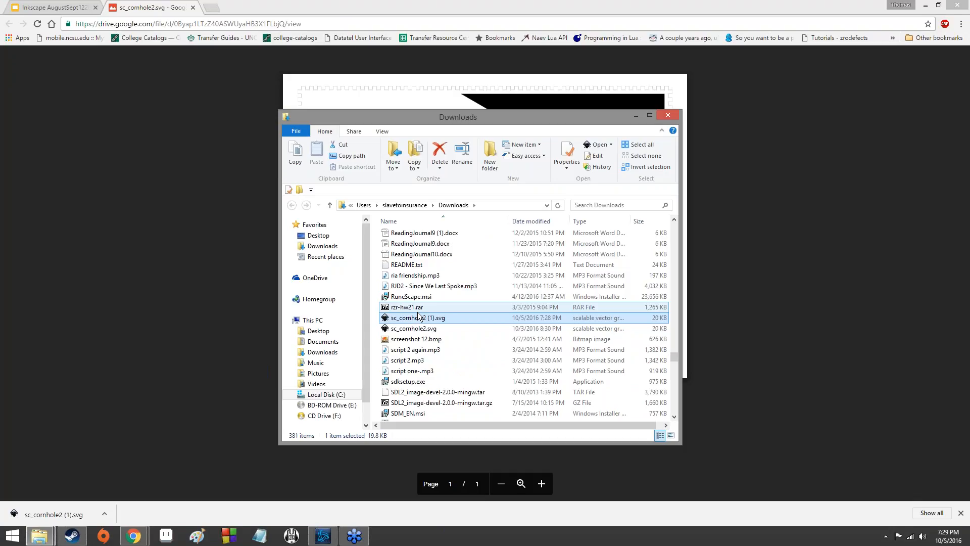
- Open the downloaded sc_cornhole2 (1).svg with Inkscape
double_click(442, 318)
right_click(443, 318)
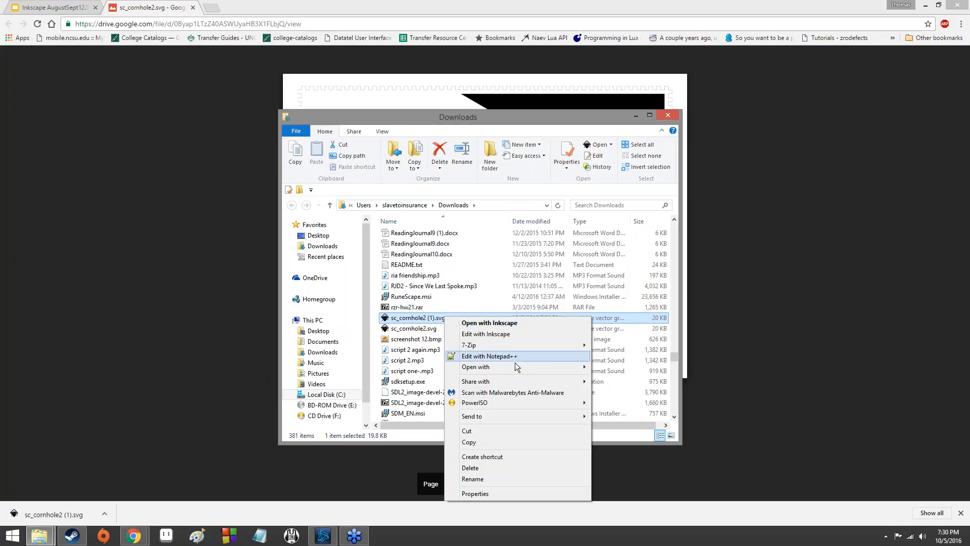
mouse_move(513, 368)
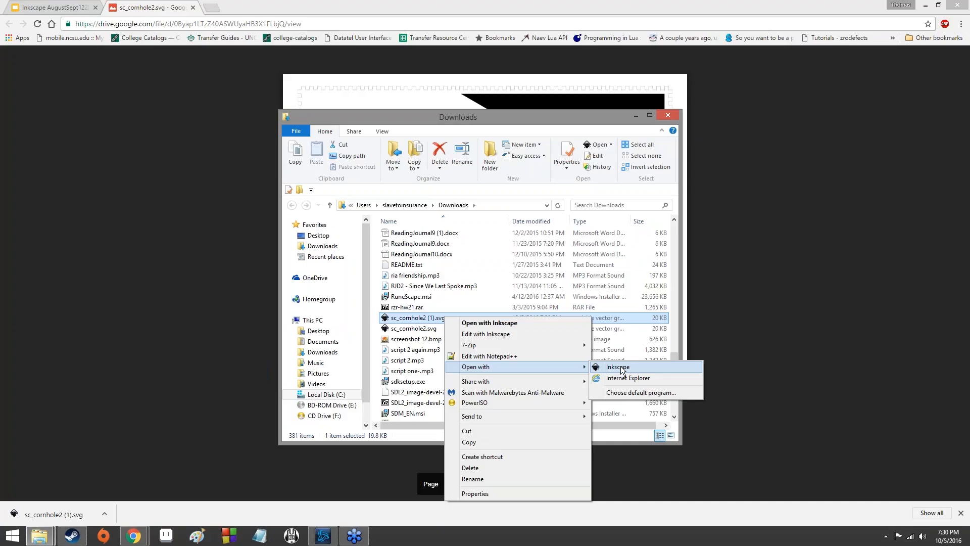
click(621, 368)
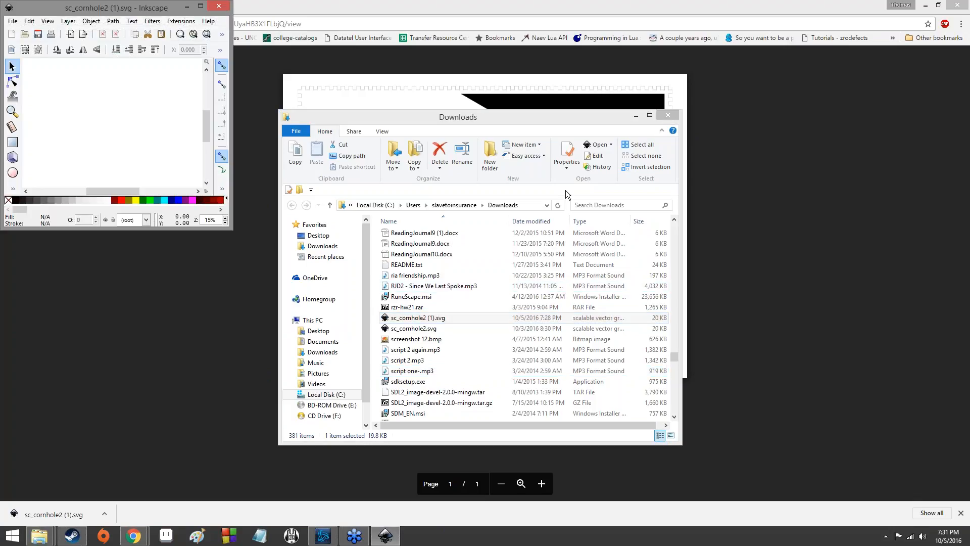
- Close the Downloads folder window and maximize the Inkscape window
click(667, 115)
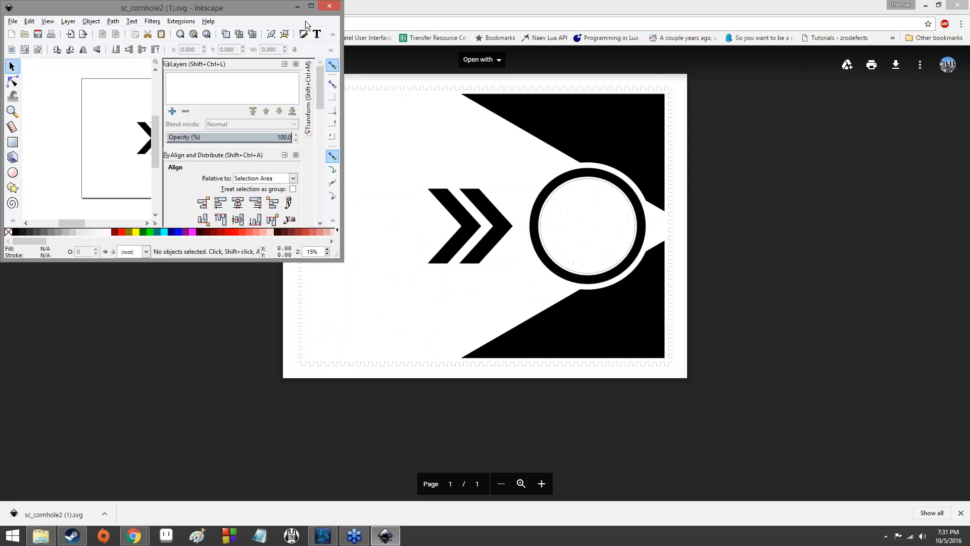
click(311, 7)
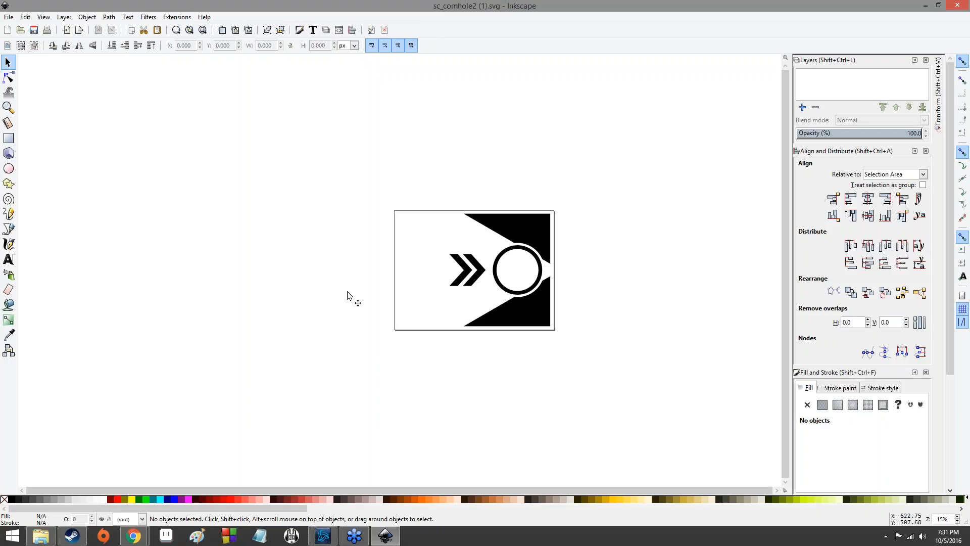
- Examine the cornhole board design and its cut-out parts by zooming and panning around the canvas
scroll(363, 284, up, 4)
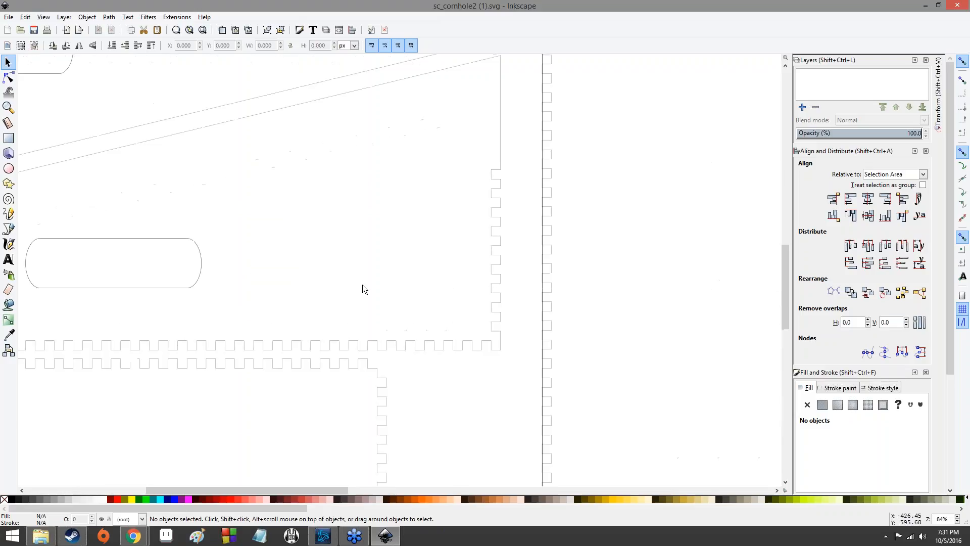
scroll(363, 284, down, 1)
scroll(362, 284, up, 1)
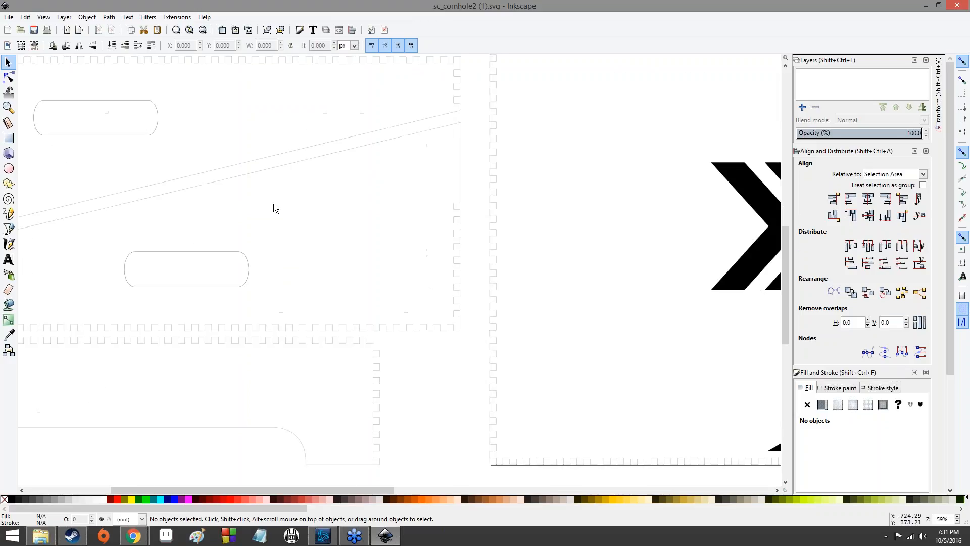
scroll(275, 204, down, 1)
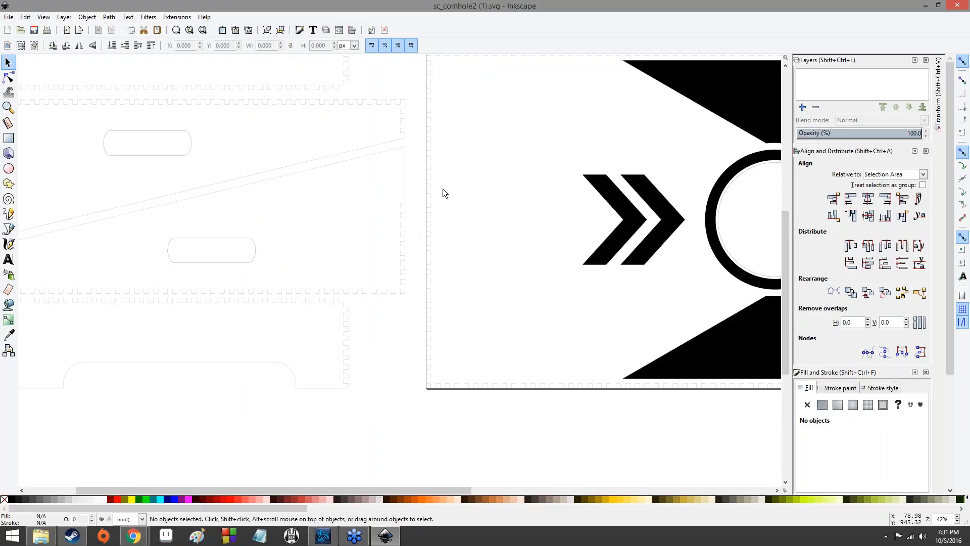
scroll(125, 200, down, 1)
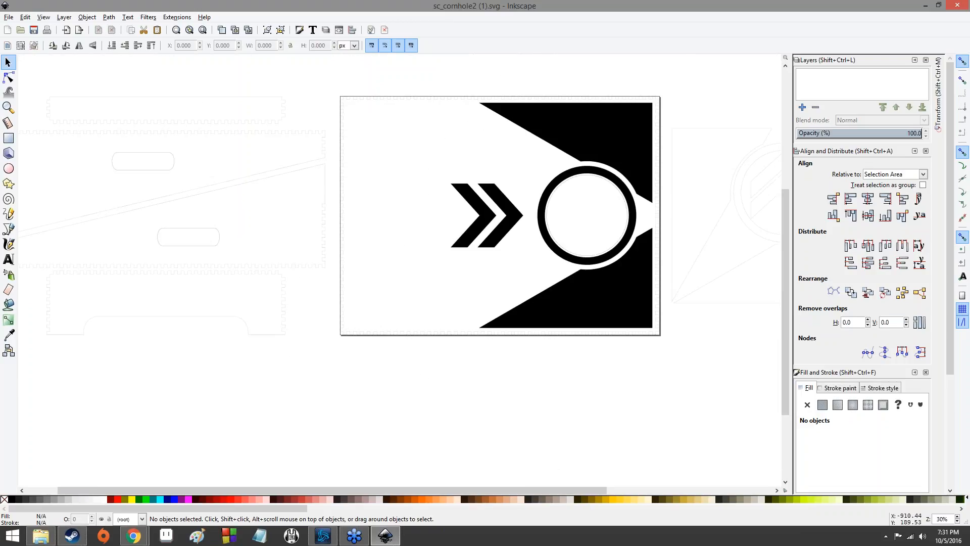
scroll(234, 339, up, 2)
scroll(212, 328, down, 2)
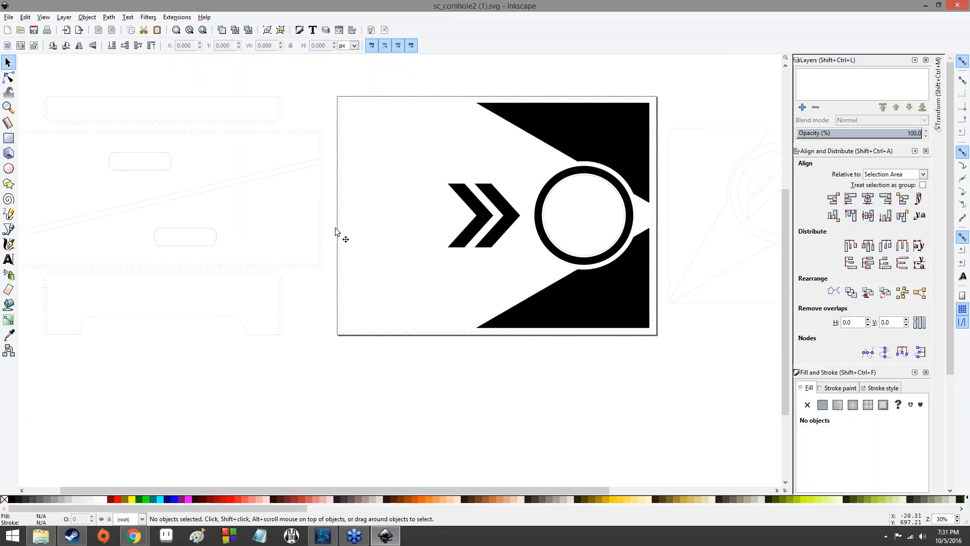
drag(674, 155, 331, 166)
scroll(394, 239, up, 4)
scroll(421, 217, down, 6)
scroll(341, 235, up, 5)
scroll(293, 231, down, 3)
drag(293, 231, 505, 246)
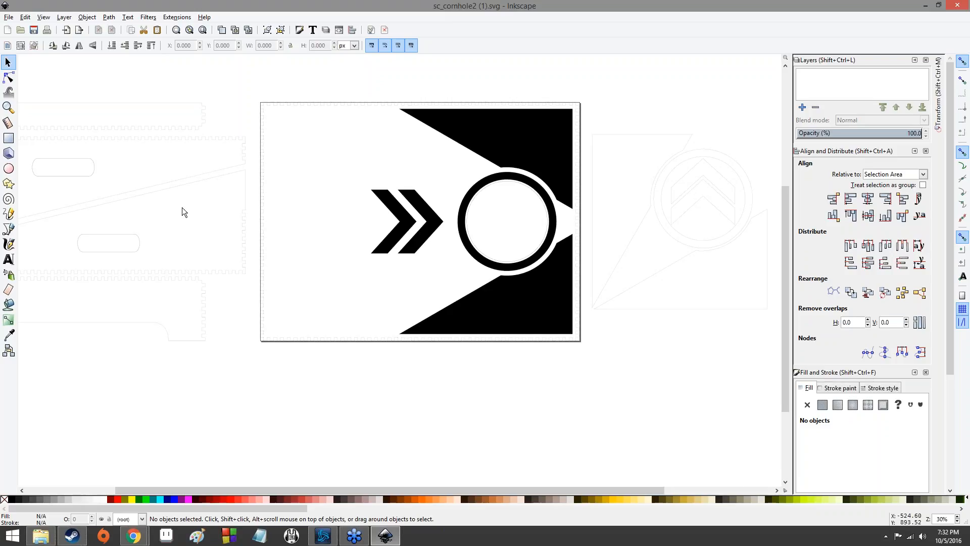
- Sketch a rough cornhole board with its hole and chevron graphic in Paint
click(196, 535)
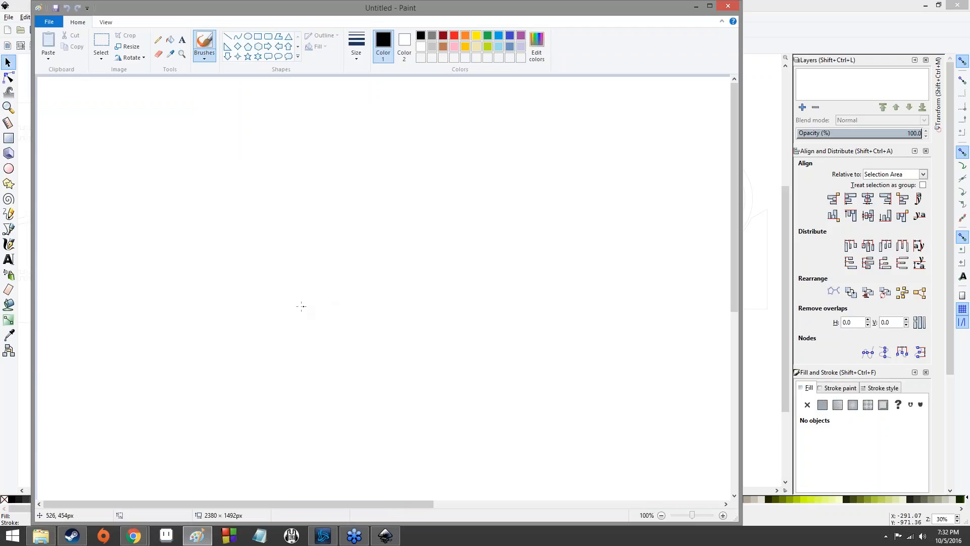
mouse_move(263, 301)
mouse_down()
mouse_move(353, 234)
mouse_move(416, 261)
mouse_move(340, 328)
mouse_move(297, 331)
mouse_move(259, 305)
mouse_up()
mouse_move(351, 259)
mouse_down()
mouse_move(341, 273)
mouse_move(364, 272)
mouse_move(359, 256)
mouse_up()
mouse_move(423, 263)
mouse_down()
mouse_move(425, 289)
mouse_move(326, 332)
mouse_move(345, 335)
mouse_move(419, 289)
mouse_up()
key(ctrl+z)
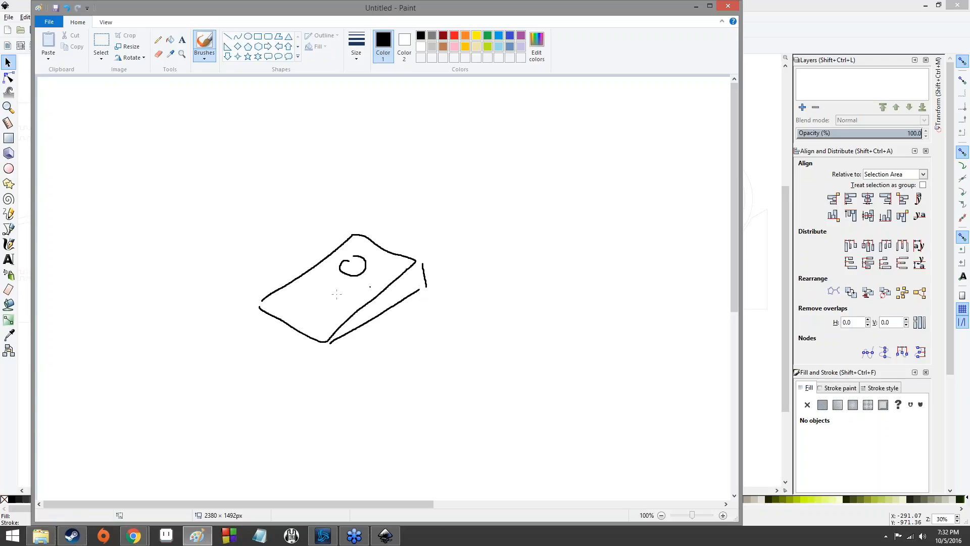
mouse_move(325, 275)
mouse_down()
mouse_move(320, 289)
mouse_move(339, 288)
mouse_move(322, 300)
mouse_up()
drag(375, 256, 365, 302)
drag(373, 252, 336, 252)
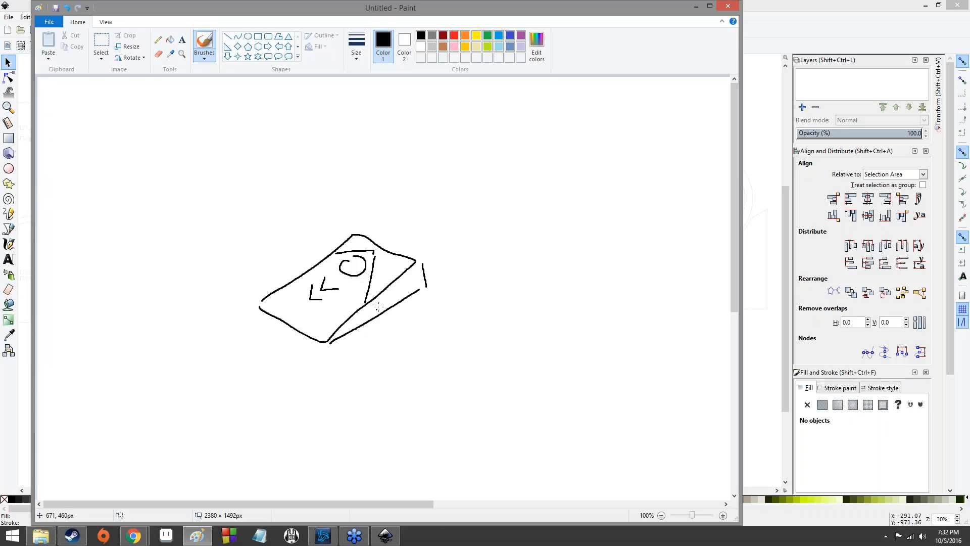
mouse_move(409, 283)
mouse_down()
mouse_move(401, 289)
mouse_move(412, 279)
mouse_up()
scroll(417, 279, down, 3)
key(ctrl+z)
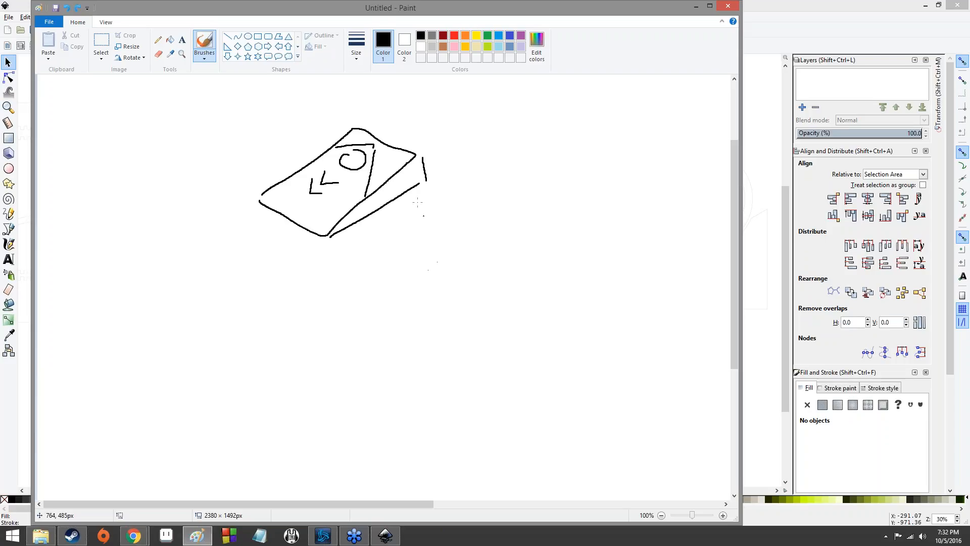
mouse_move(401, 177)
mouse_down()
mouse_move(393, 181)
mouse_move(415, 177)
mouse_move(397, 180)
mouse_up()
scroll(432, 228, up, 3)
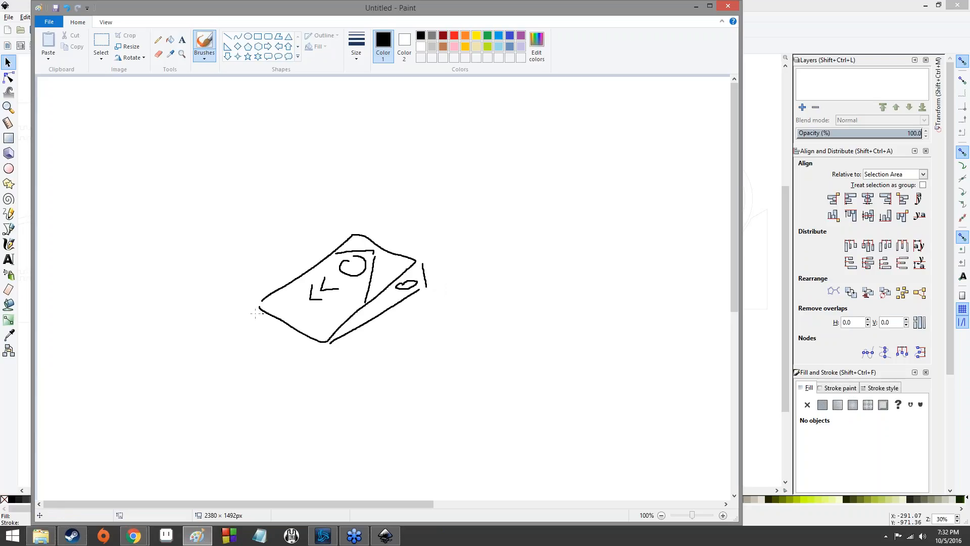
mouse_move(263, 315)
mouse_down()
mouse_move(328, 349)
mouse_move(329, 340)
mouse_move(327, 355)
mouse_move(429, 285)
mouse_move(419, 260)
mouse_up()
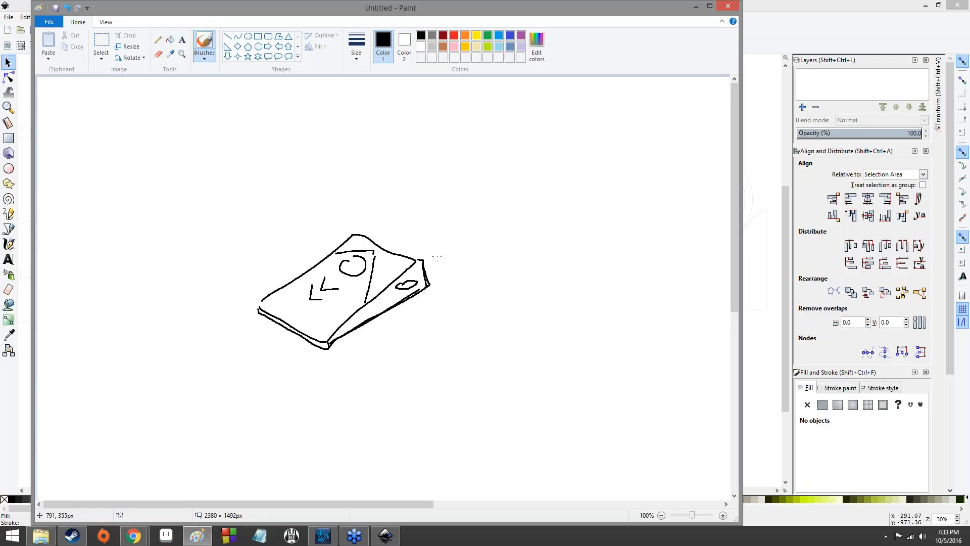
- Switch back to Inkscape and inspect the board artwork at different zoom levels
key(alt+Tab)
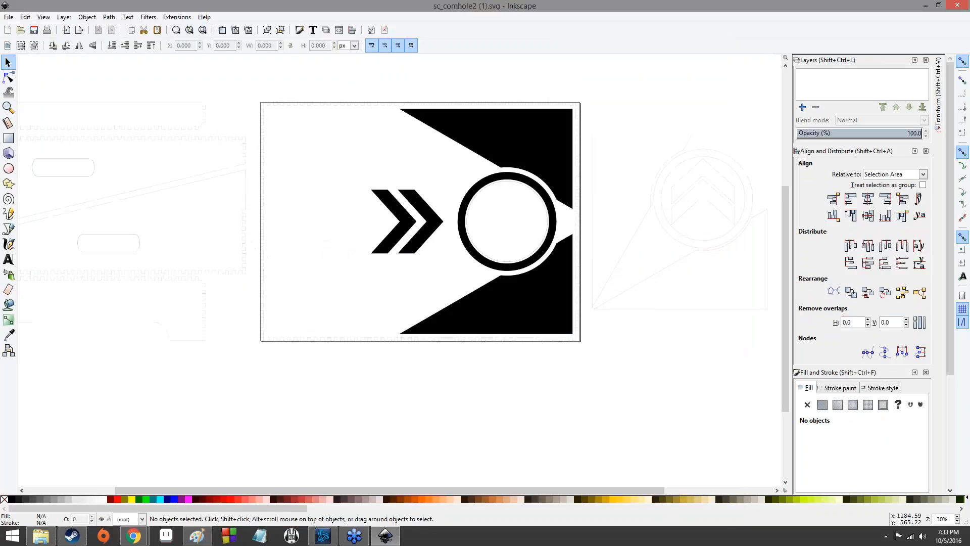
ctrl+scroll(141, 211, up, 1)
ctrl+scroll(142, 212, up, 1)
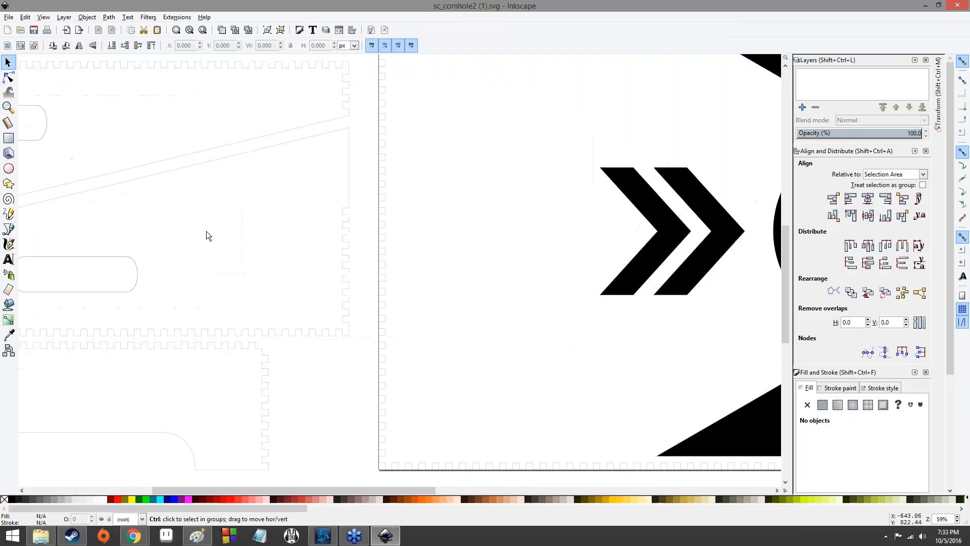
ctrl+scroll(223, 235, up, 3)
ctrl+scroll(545, 193, down, 5)
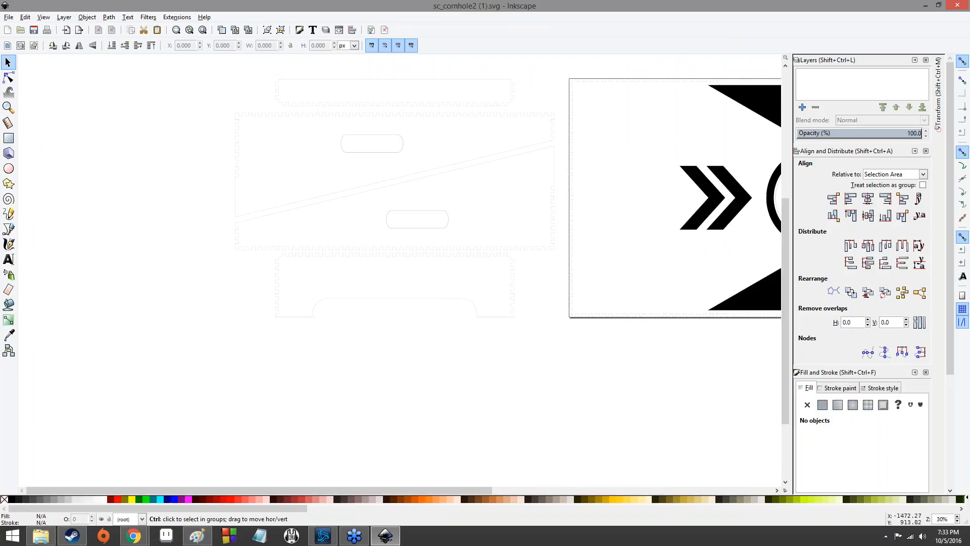
ctrl+scroll(527, 273, up, 9)
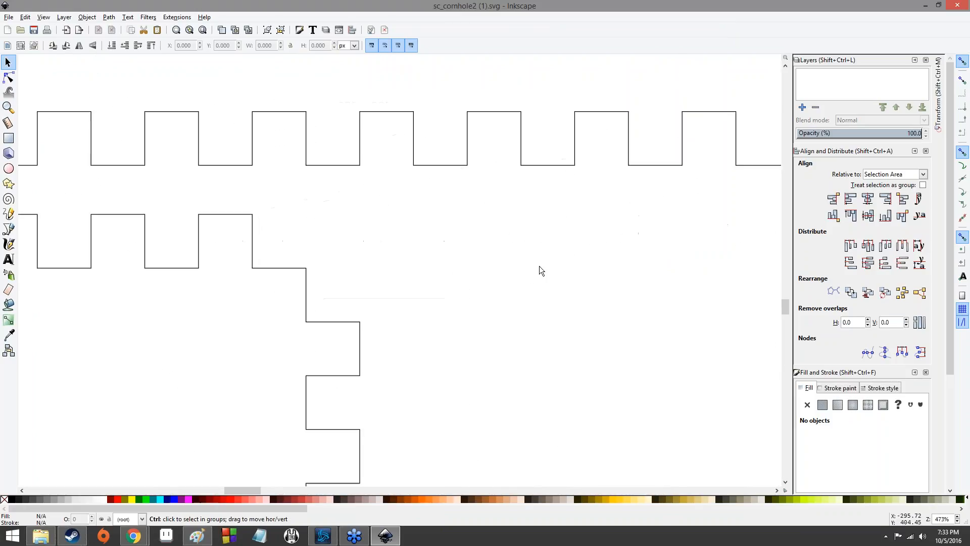
ctrl+scroll(343, 230, down, 12)
ctrl+scroll(368, 231, up, 2)
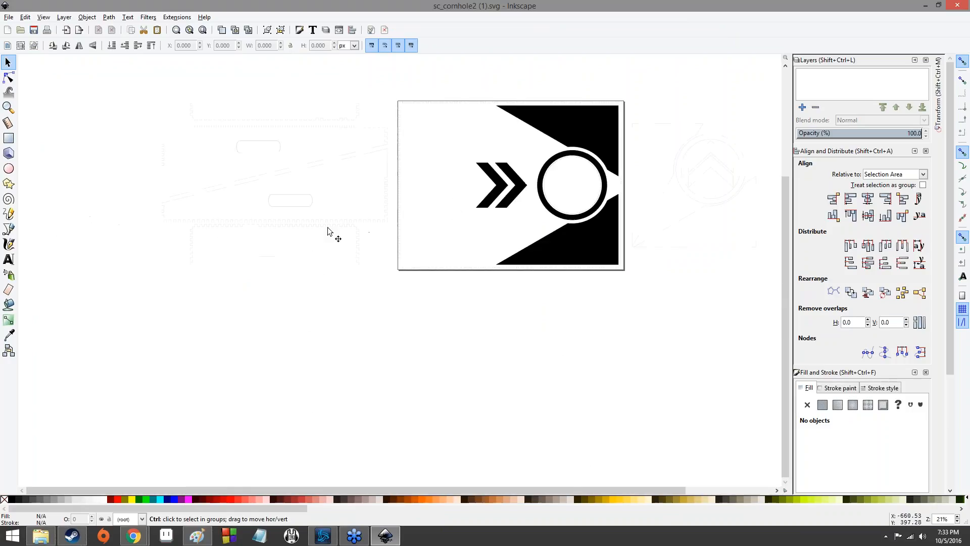
ctrl+scroll(324, 231, up, 9)
ctrl+scroll(319, 236, down, 9)
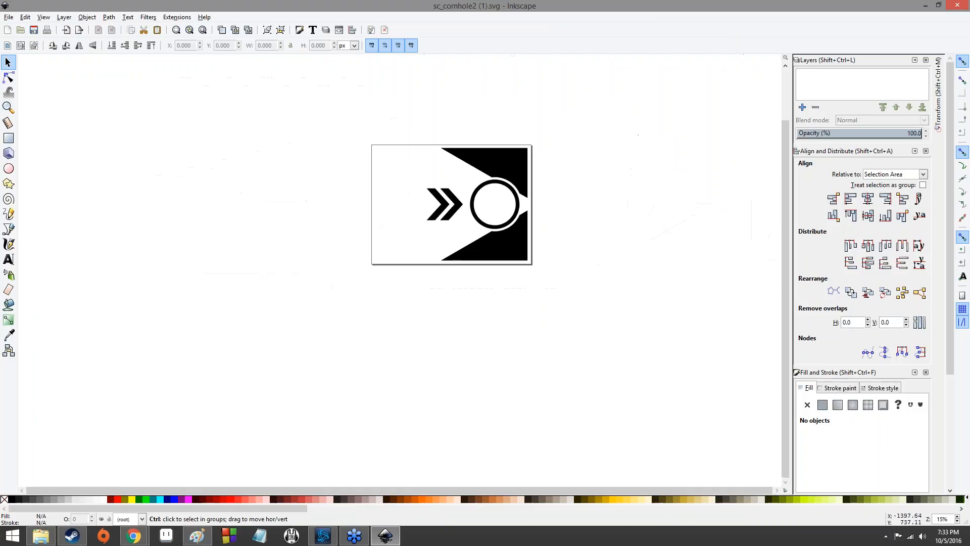
ctrl+scroll(448, 220, up, 2)
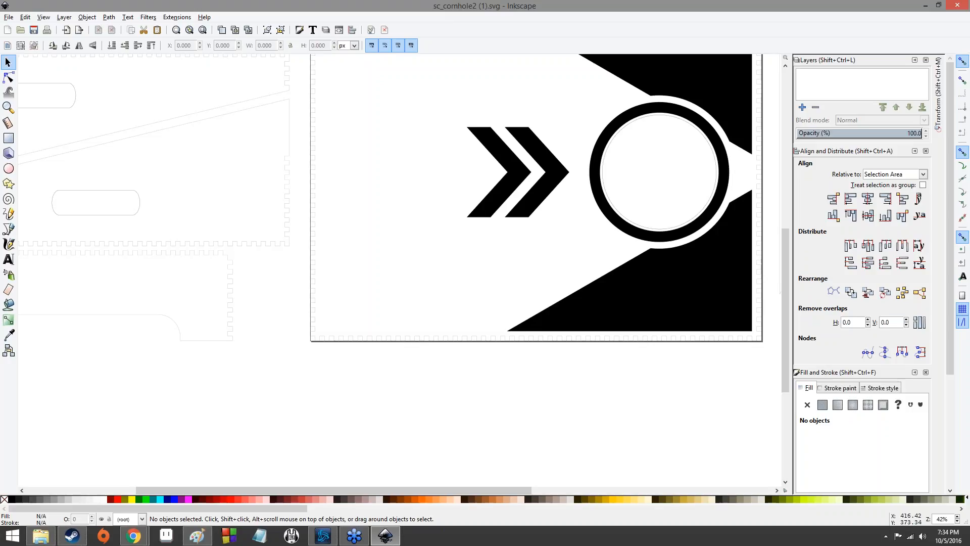
- Switch to the browser, open a new tab and search Google Images for unc logo
mouse_move(133, 535)
click(183, 492)
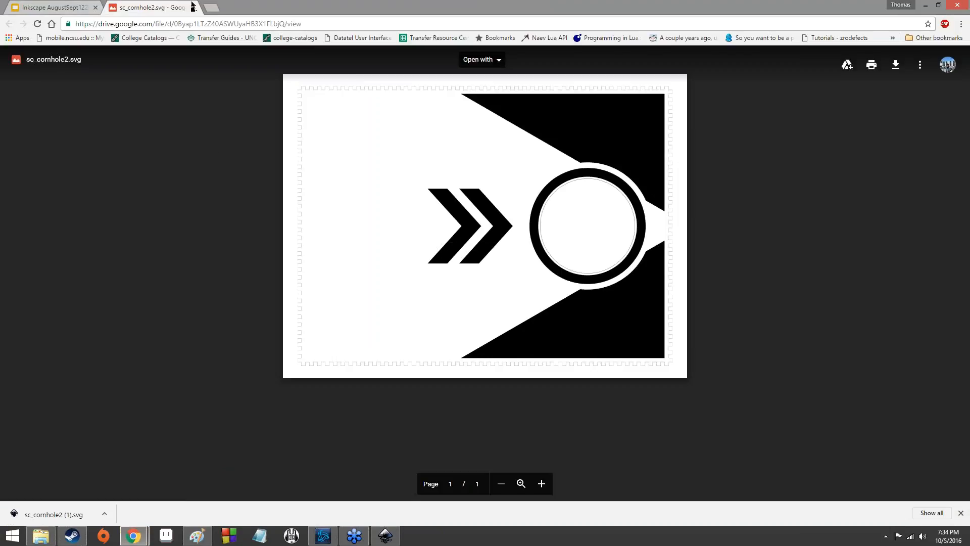
click(211, 7)
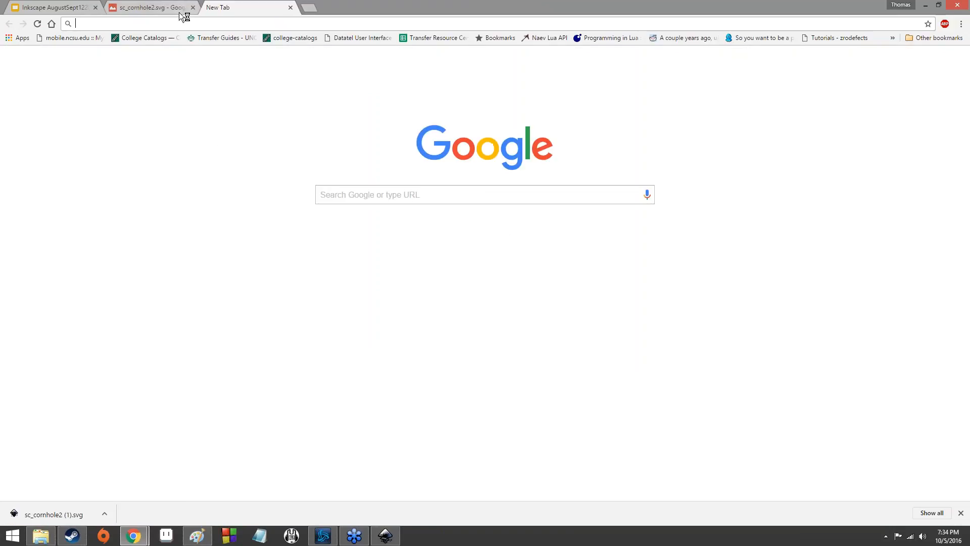
click(360, 188)
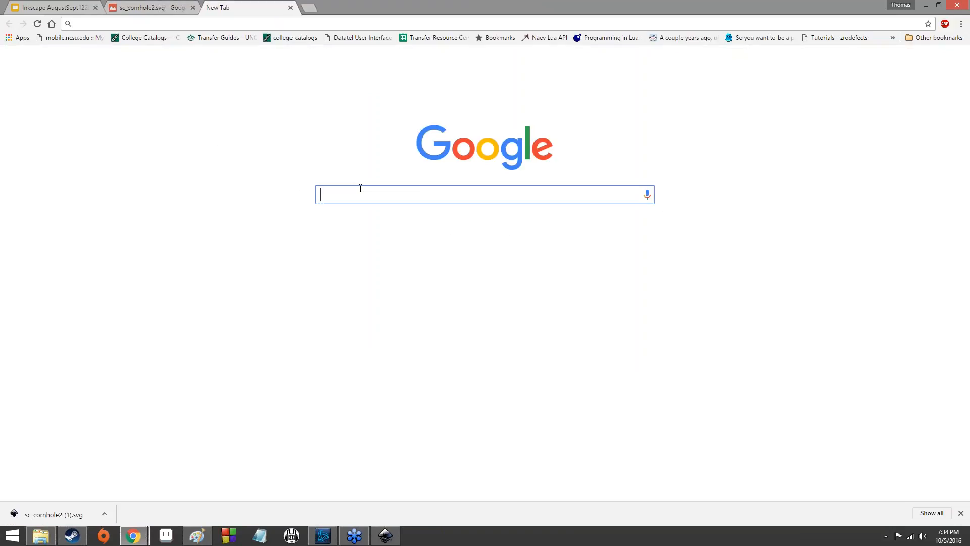
text(unc logo)
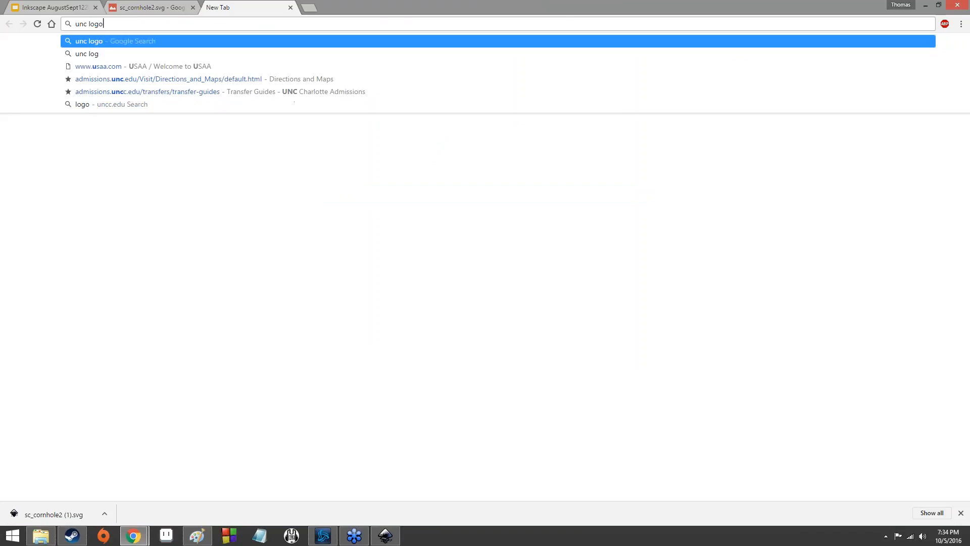
key(Return)
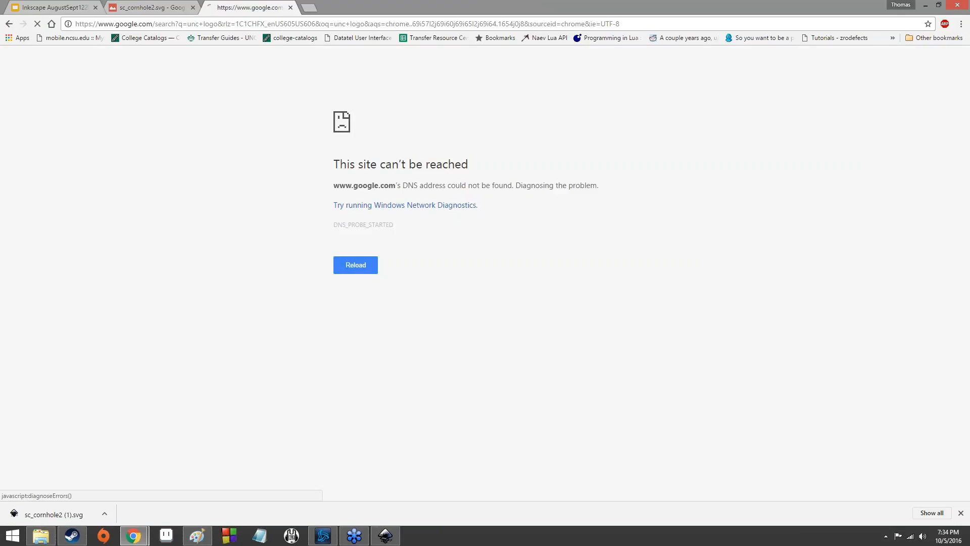
click(348, 289)
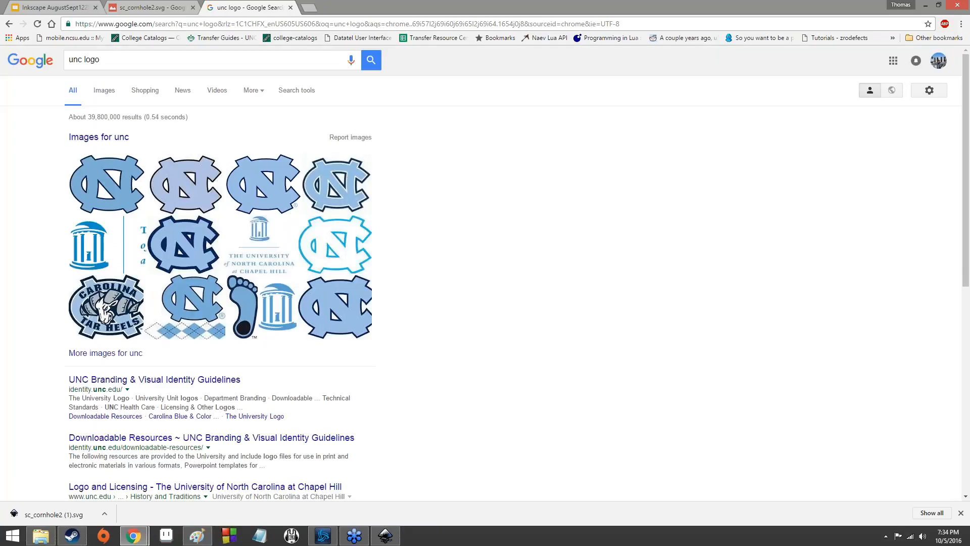
click(112, 92)
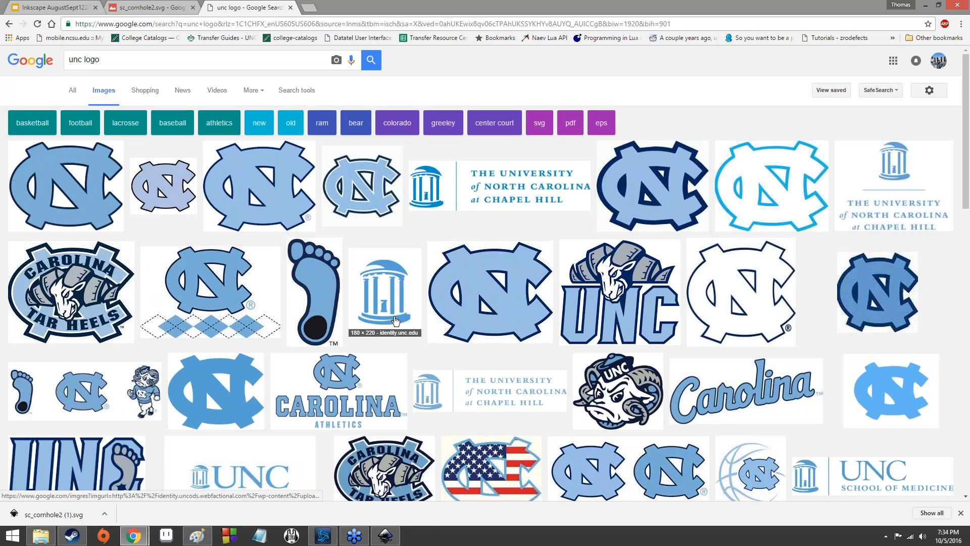
- Restrict the Google Images search for unc logo to SVG files through advanced search
scroll(365, 339, down, 1)
scroll(365, 340, up, 1)
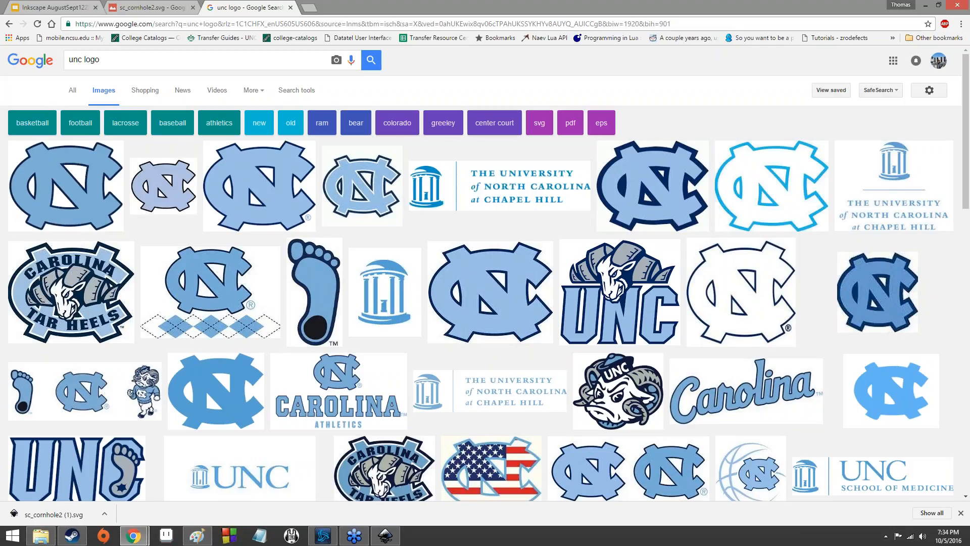
click(940, 92)
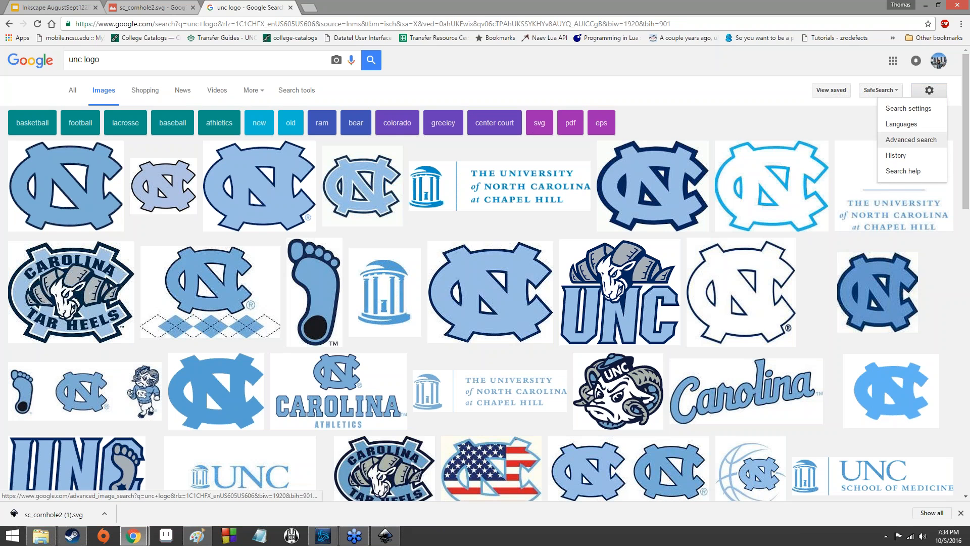
click(924, 139)
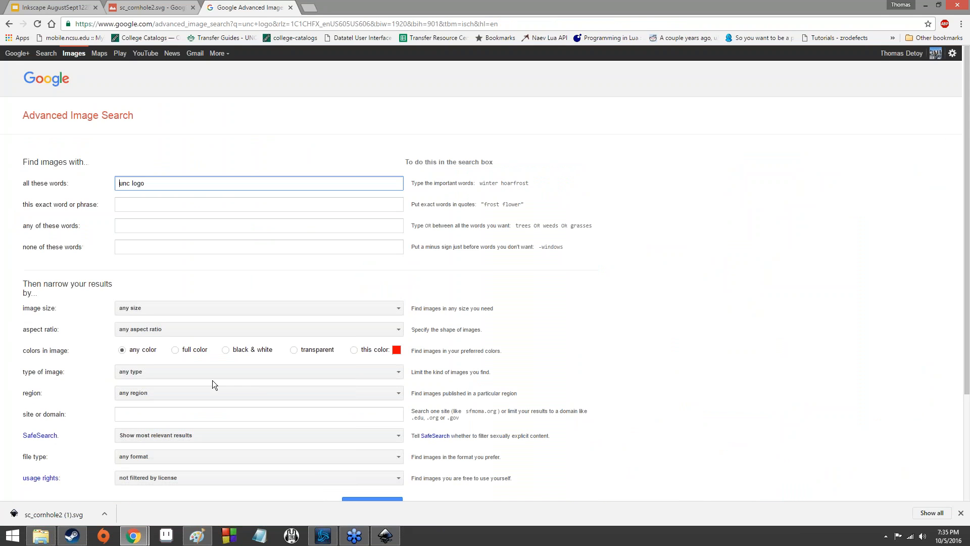
scroll(212, 380, down, 2)
click(193, 354)
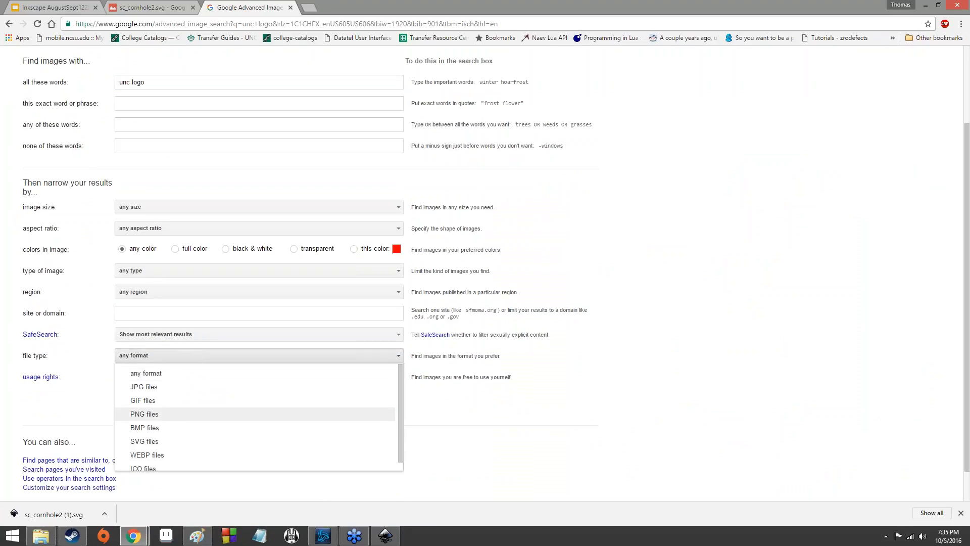
click(197, 441)
click(358, 402)
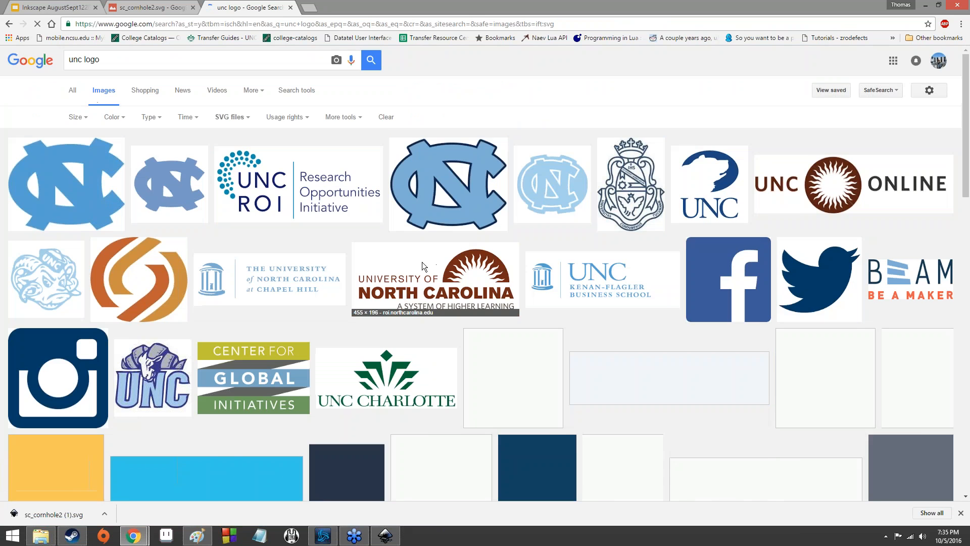
- Preview several of the SVG logo results to judge which one fits the board
scroll(399, 328, down, 1)
scroll(424, 338, up, 1)
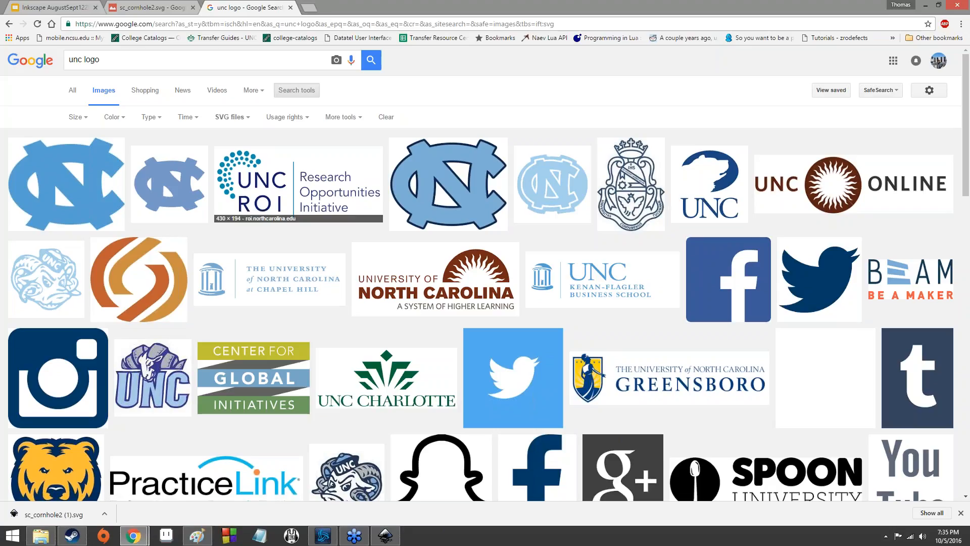
click(136, 271)
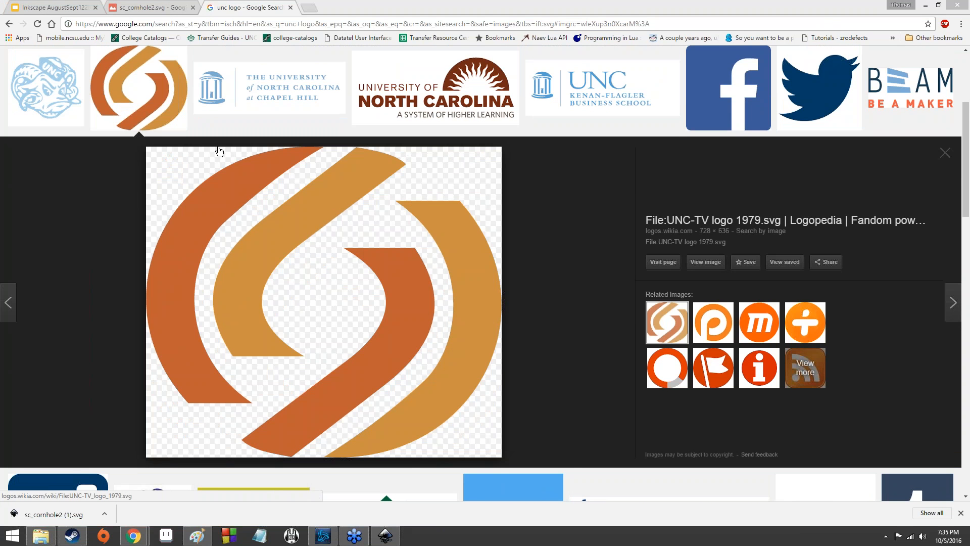
click(136, 130)
scroll(137, 132, up, 4)
scroll(212, 177, down, 3)
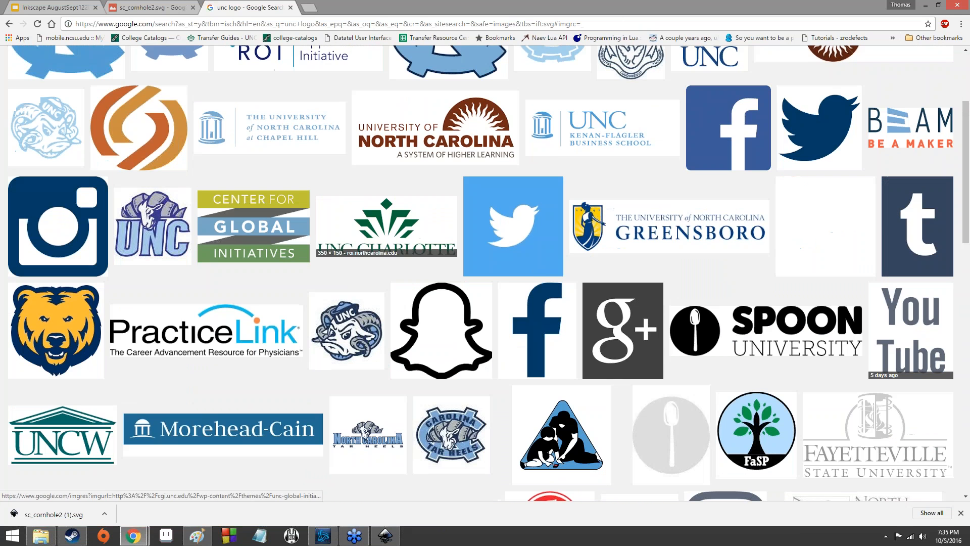
click(430, 308)
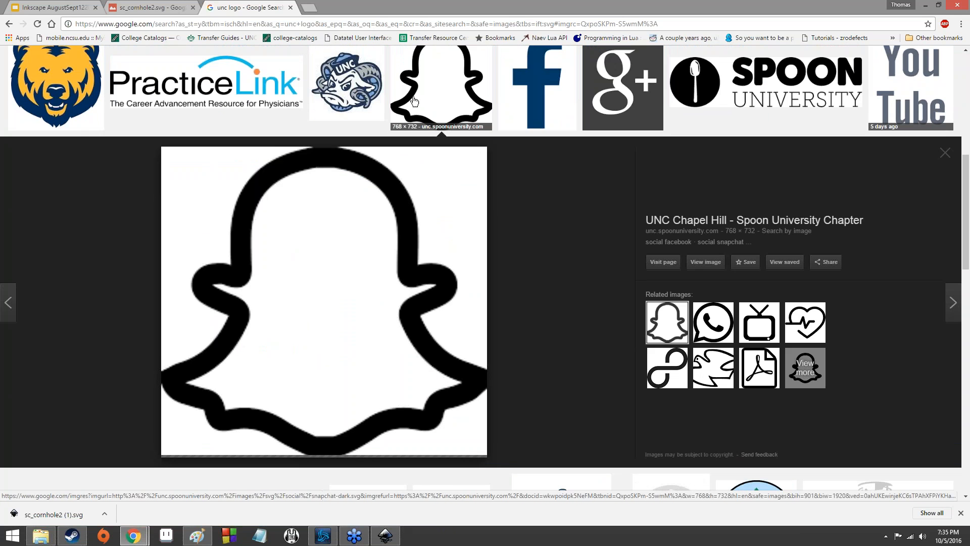
click(412, 102)
scroll(346, 101, up, 2)
click(347, 173)
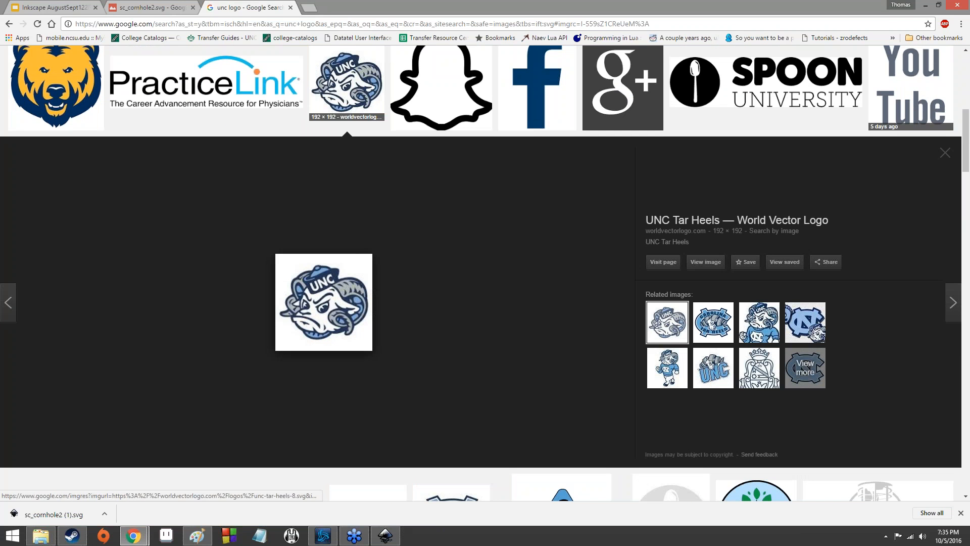
click(341, 86)
scroll(69, 326, up, 5)
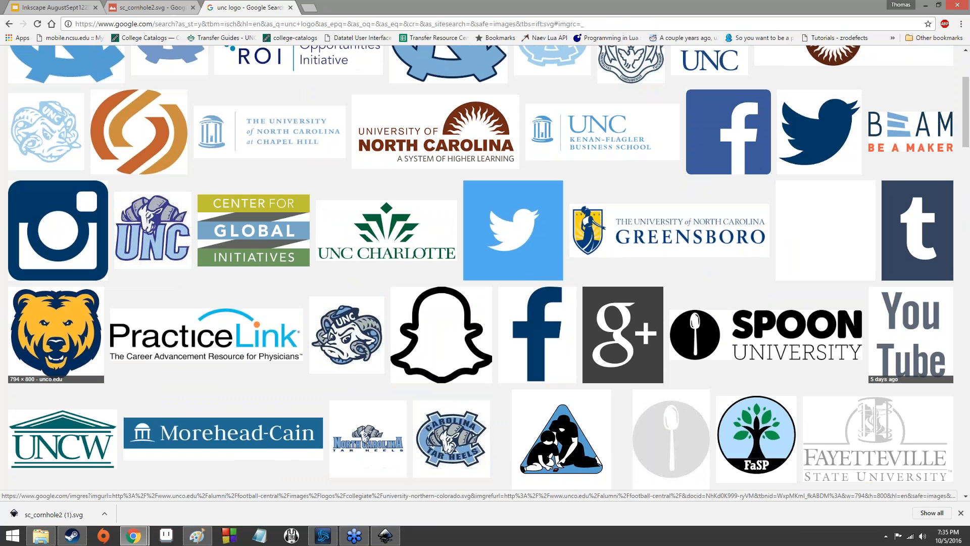
- Scroll through more of the SVG results, opening another logo preview along the way
click(69, 326)
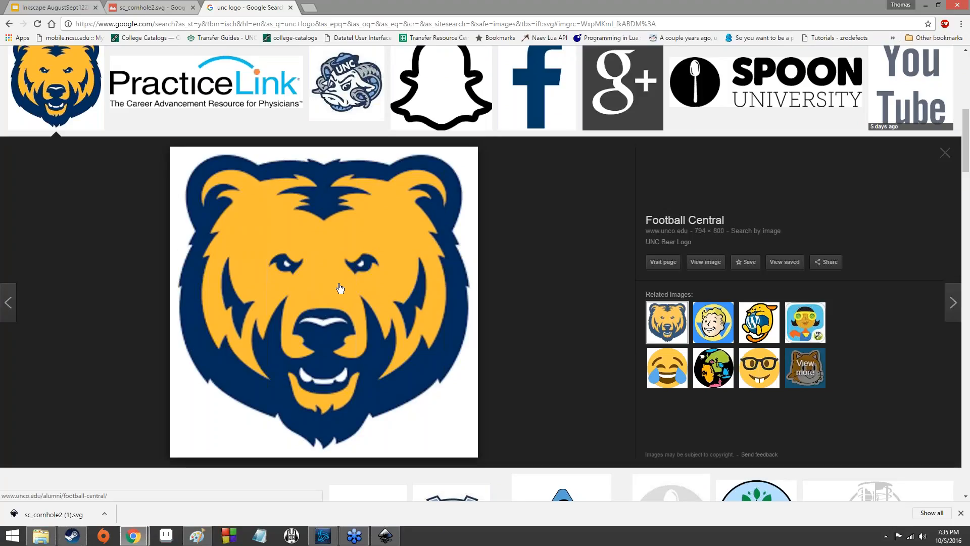
scroll(338, 288, up, 2)
click(55, 192)
scroll(362, 311, up, 4)
scroll(362, 310, down, 2)
scroll(361, 311, up, 3)
scroll(362, 310, down, 2)
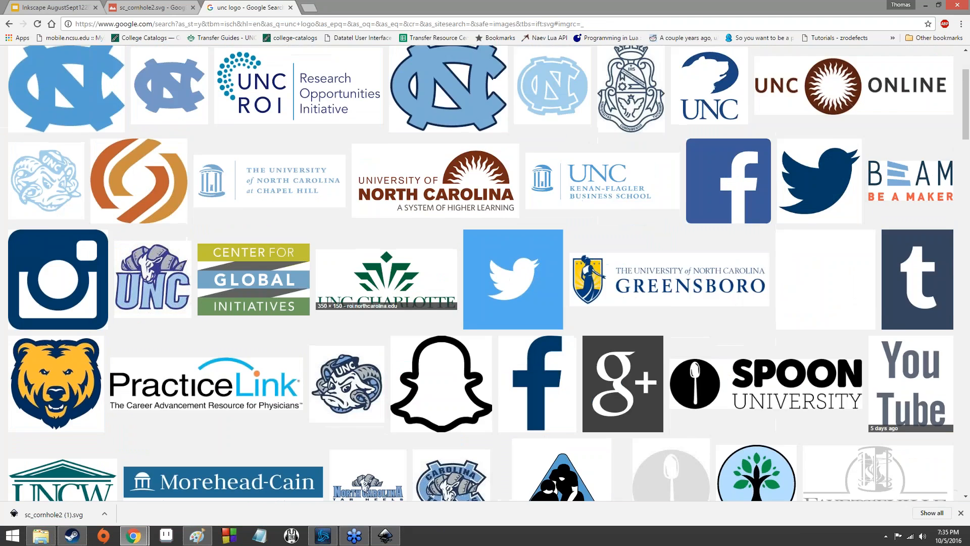
scroll(361, 310, down, 6)
scroll(416, 336, up, 1)
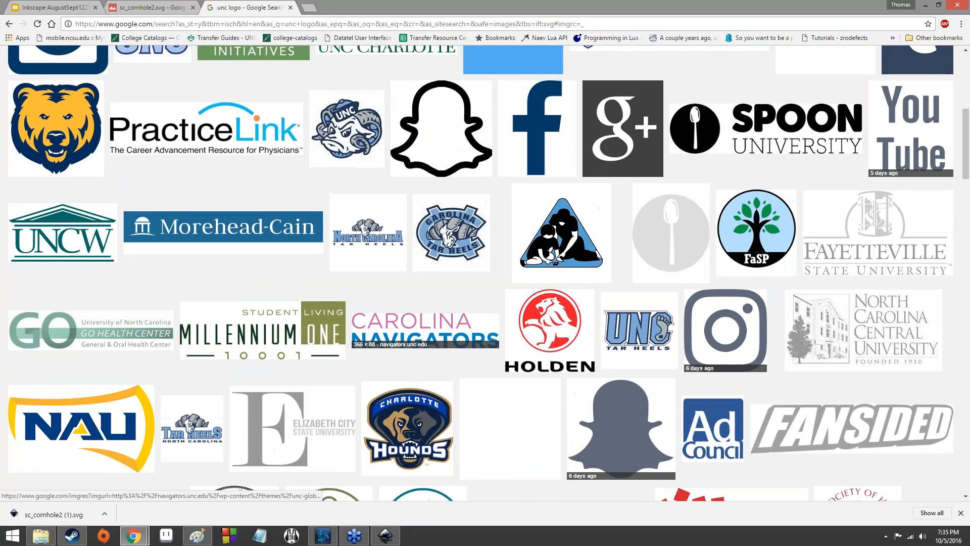
scroll(415, 336, up, 1)
scroll(405, 310, up, 5)
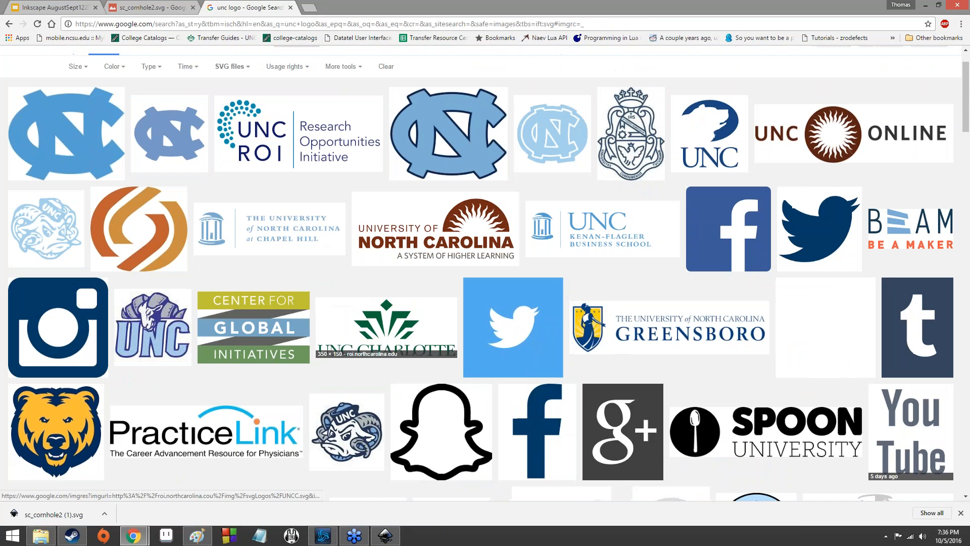
- Open the small light-blue NC logo result as a full SVG image in its own tab
click(136, 122)
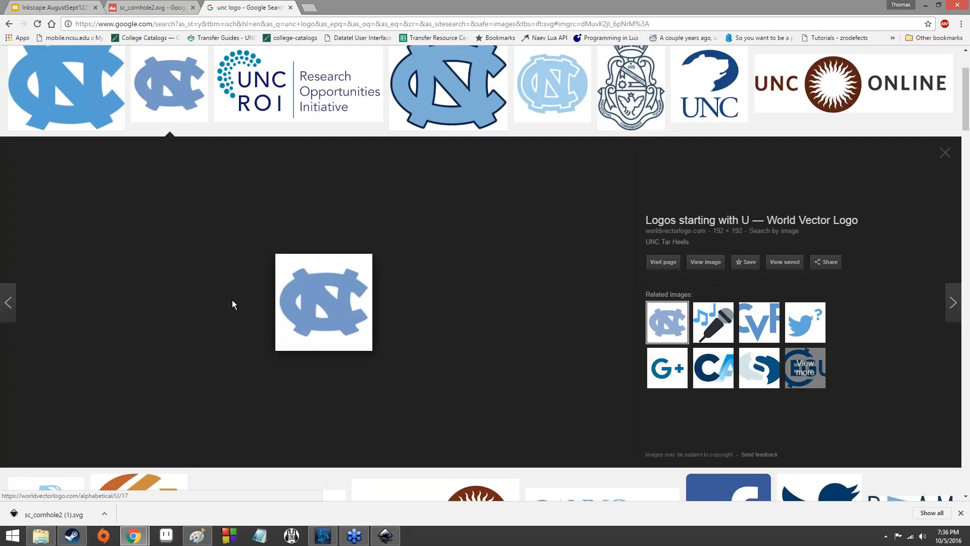
click(75, 89)
click(148, 83)
click(706, 262)
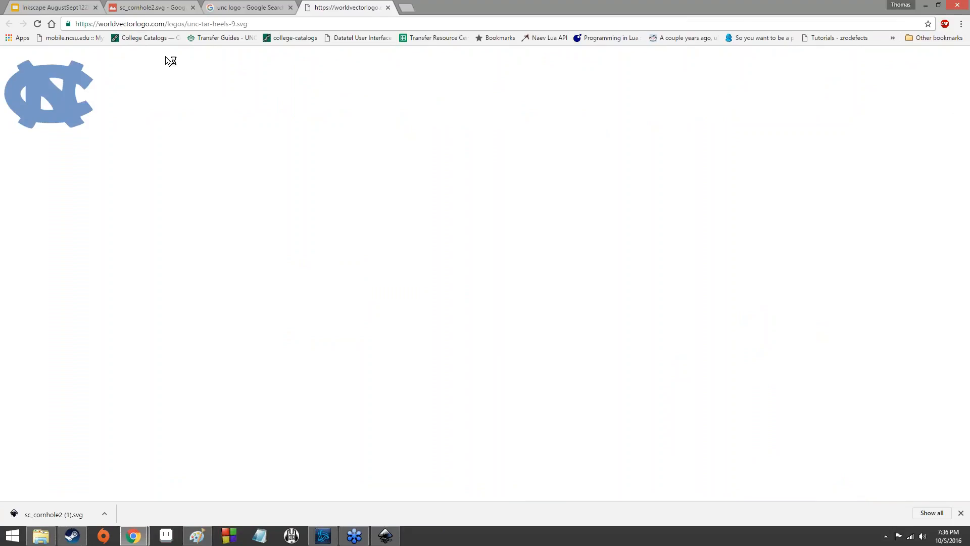
click(228, 7)
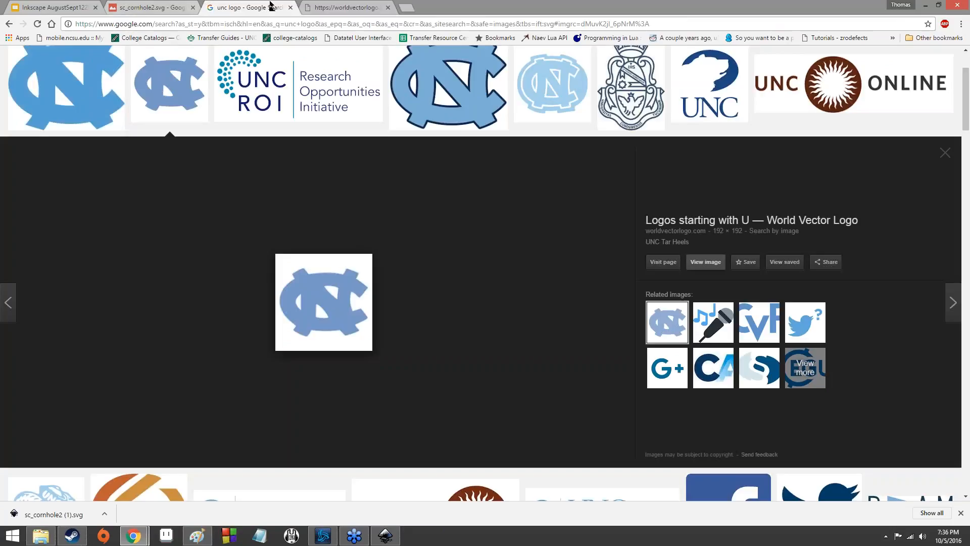
click(711, 268)
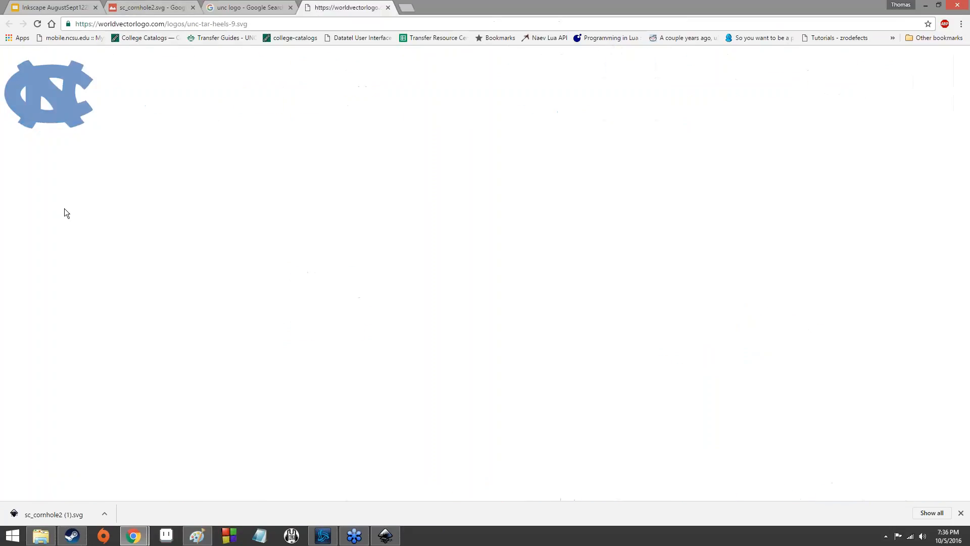
- Examine the SVG file's address and switch between the search results and image tabs
drag(186, 22, 280, 22)
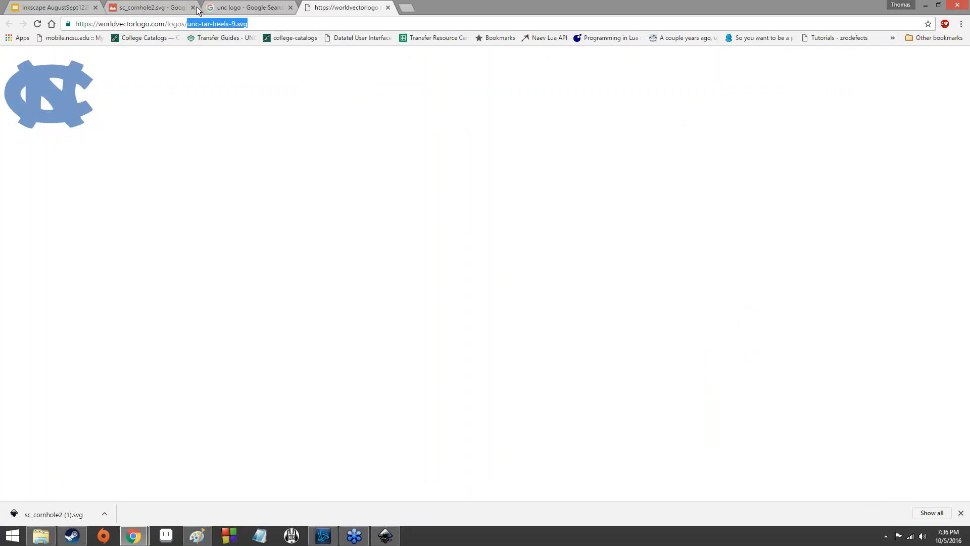
click(45, 111)
click(258, 11)
click(354, 7)
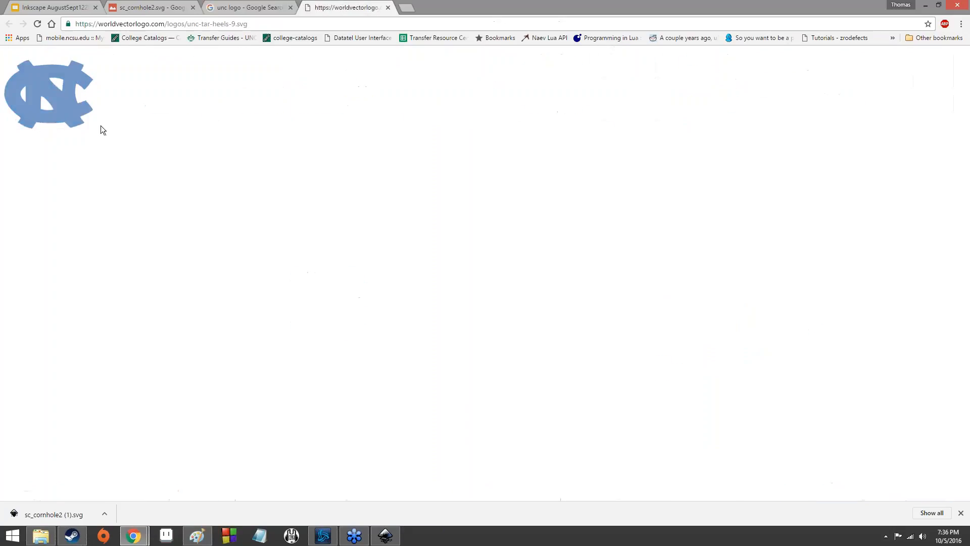
click(255, 9)
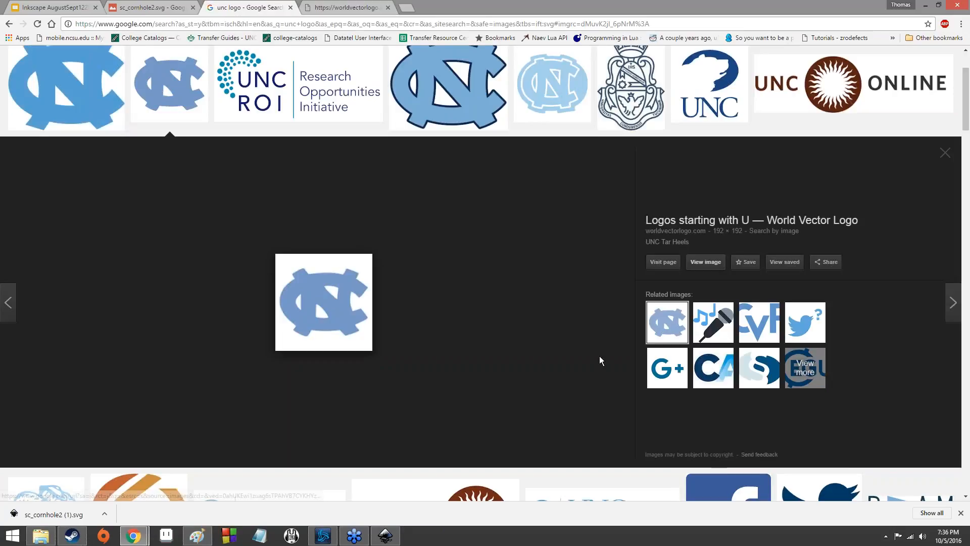
click(346, 7)
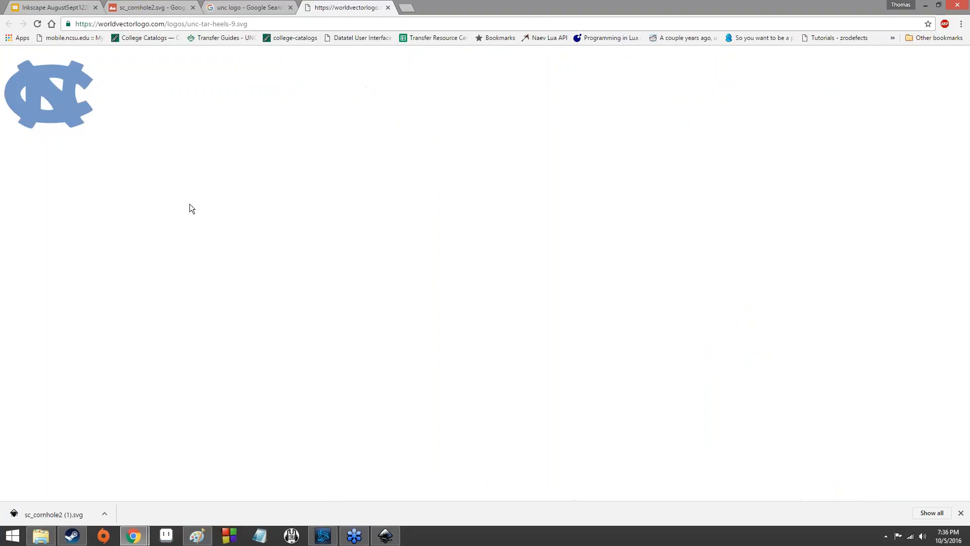
- Save the NC logo SVG to the Desktop as littleuncsymbol.svg
right_click(69, 125)
right_click(69, 113)
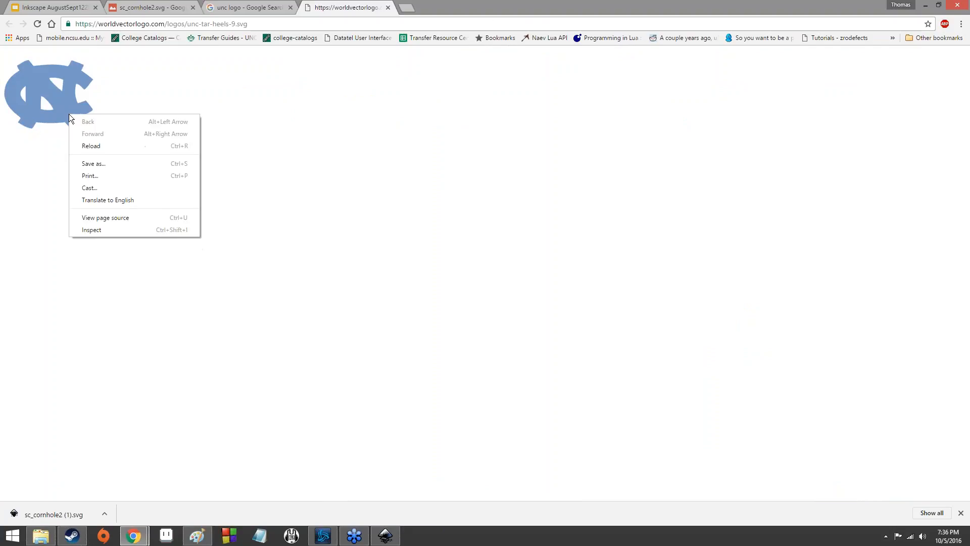
click(112, 163)
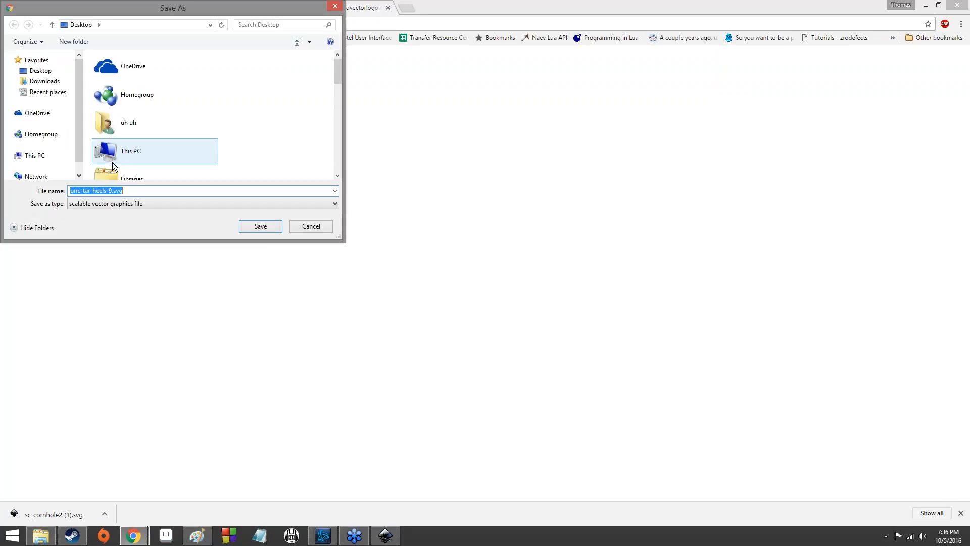
click(196, 135)
scroll(198, 146, down, 2)
scroll(198, 152, down, 4)
scroll(195, 164, down, 3)
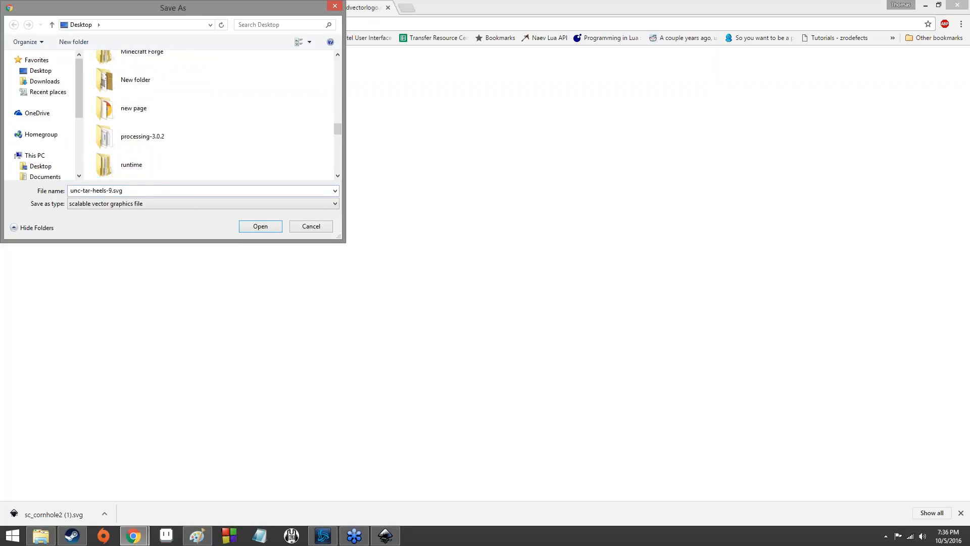
click(111, 190)
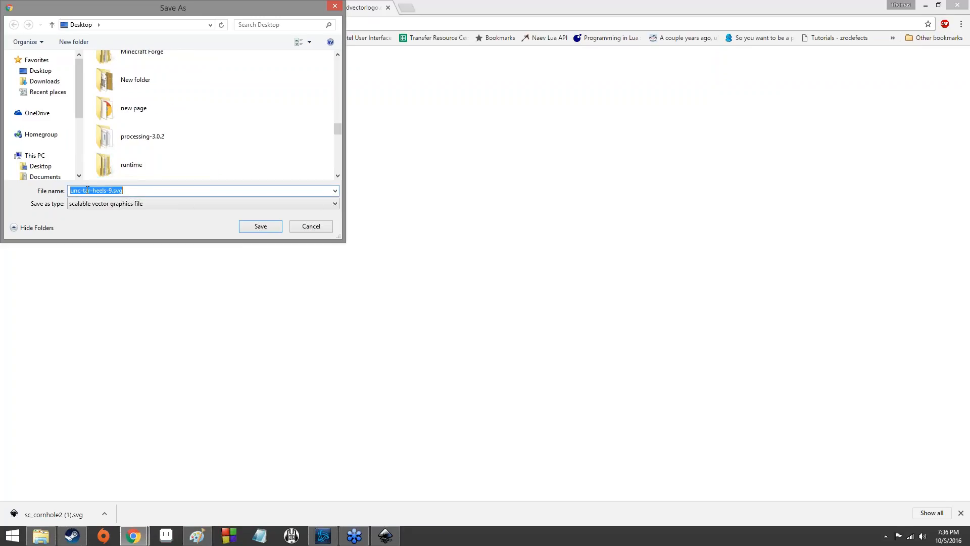
drag(71, 191, 110, 190)
text(littleuncsymbol)
key(Return)
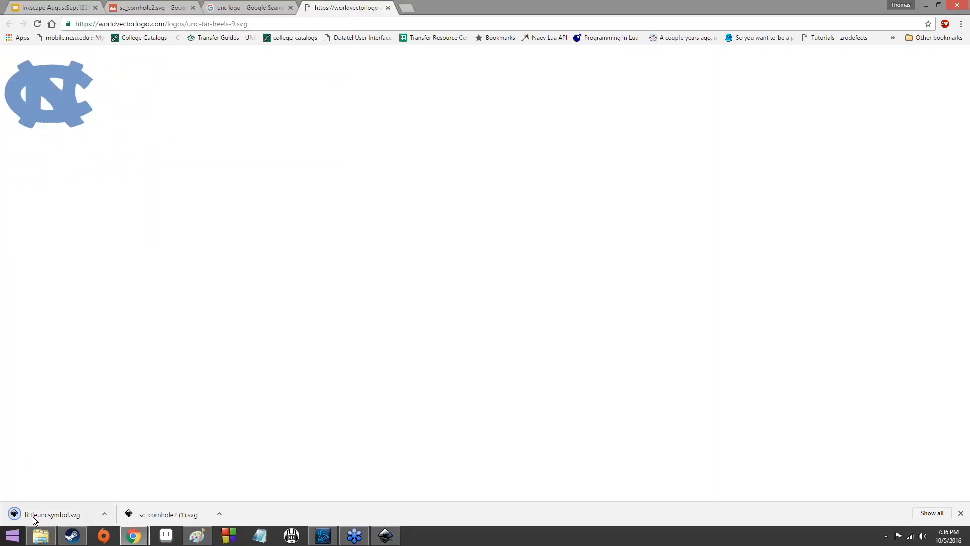
- Switch back to the Inkscape window showing the cornhole board design
click(388, 534)
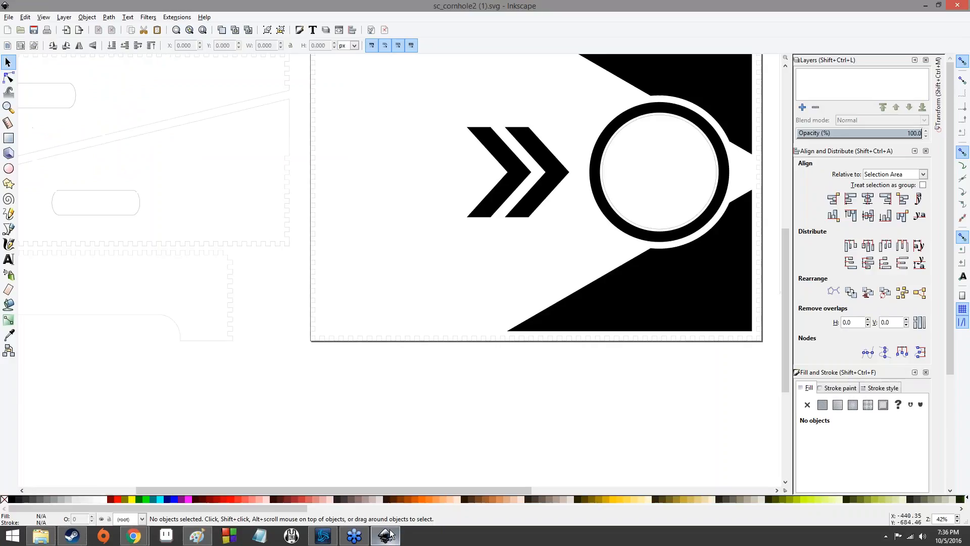
scroll(348, 290, up, 8)
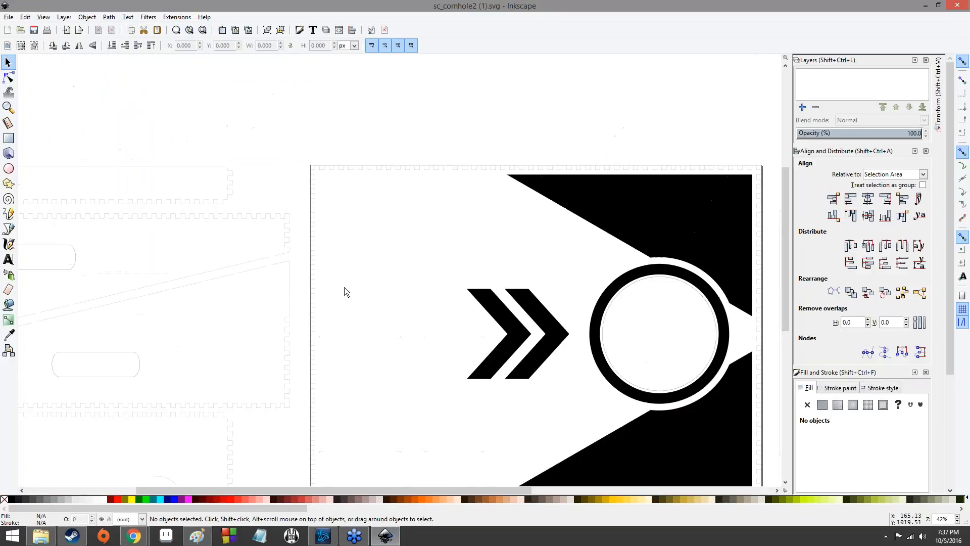
scroll(344, 292, down, 8)
scroll(345, 272, up, 11)
scroll(345, 271, down, 5)
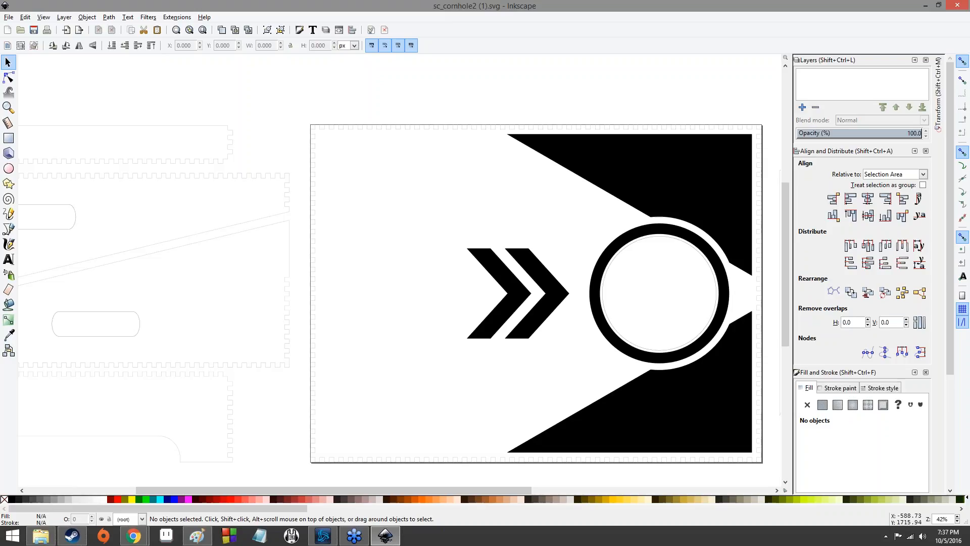
- Import littleuncsymbol.svg from the Desktop and drag the logo onto the board left of the chevrons
click(8, 19)
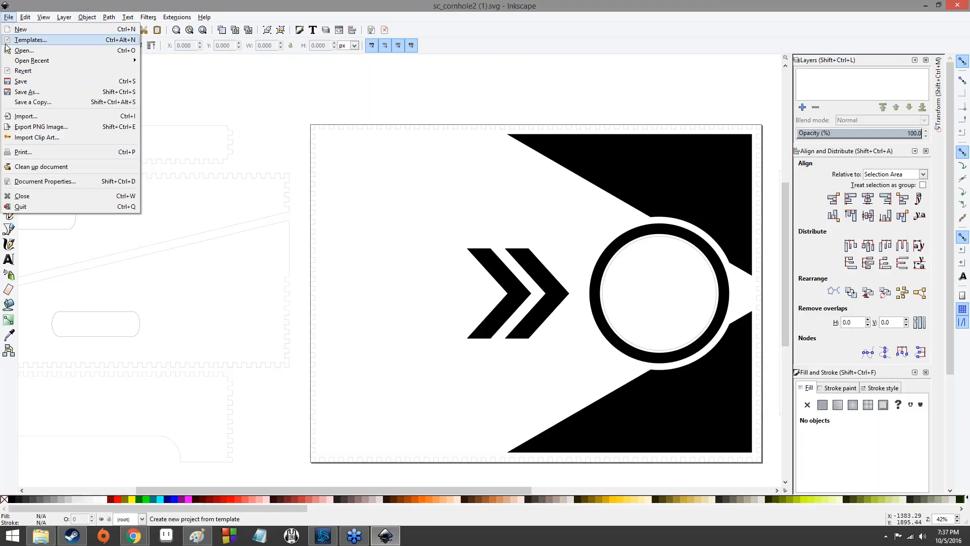
mouse_move(87, 17)
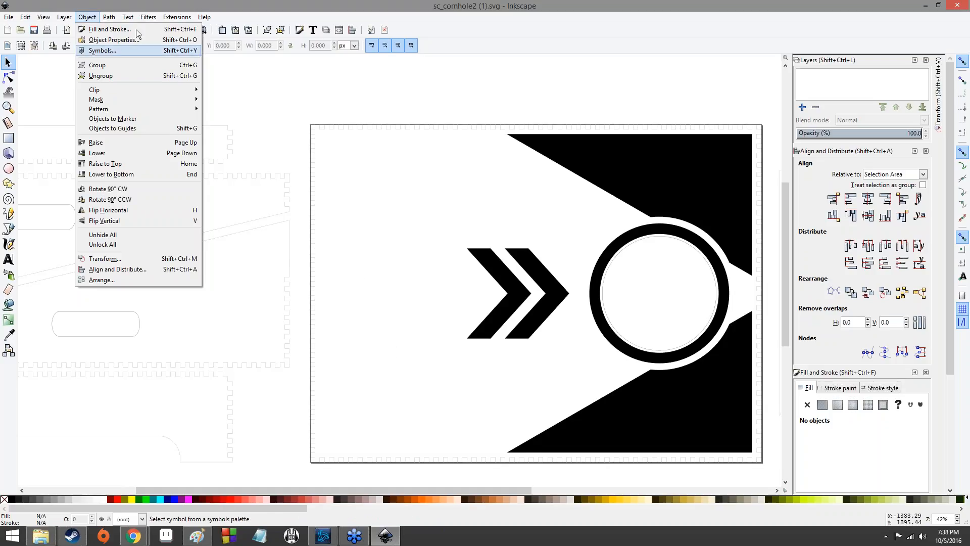
click(9, 17)
click(31, 113)
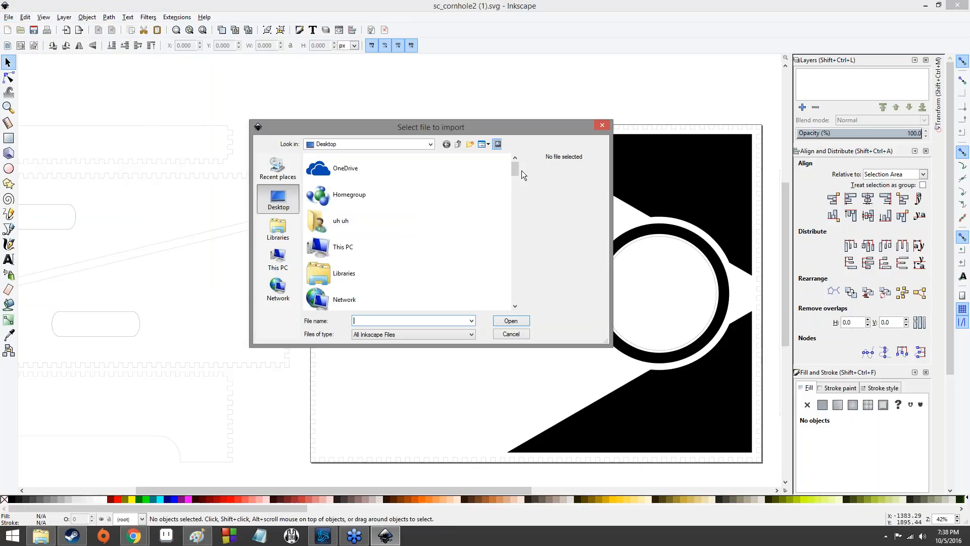
drag(517, 175, 518, 278)
click(399, 281)
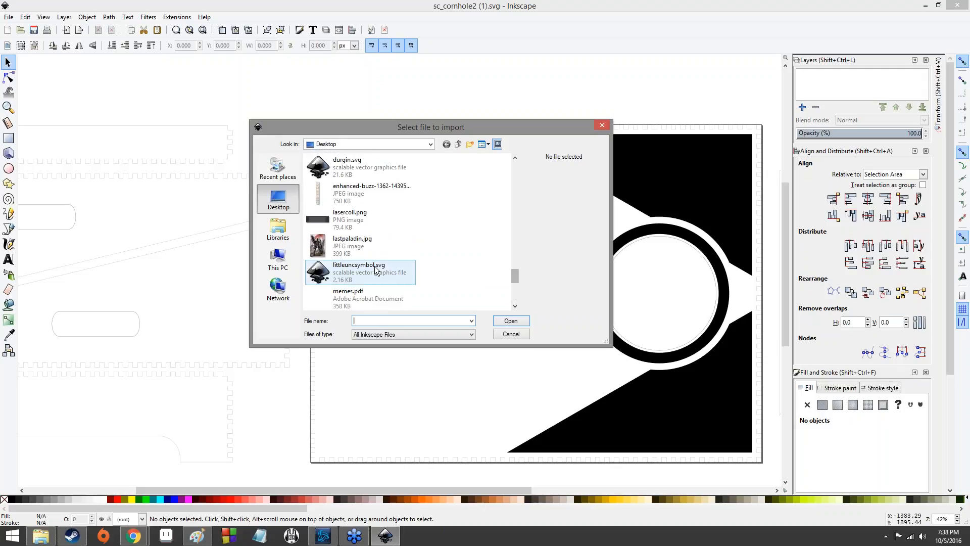
click(519, 322)
drag(518, 322, 389, 299)
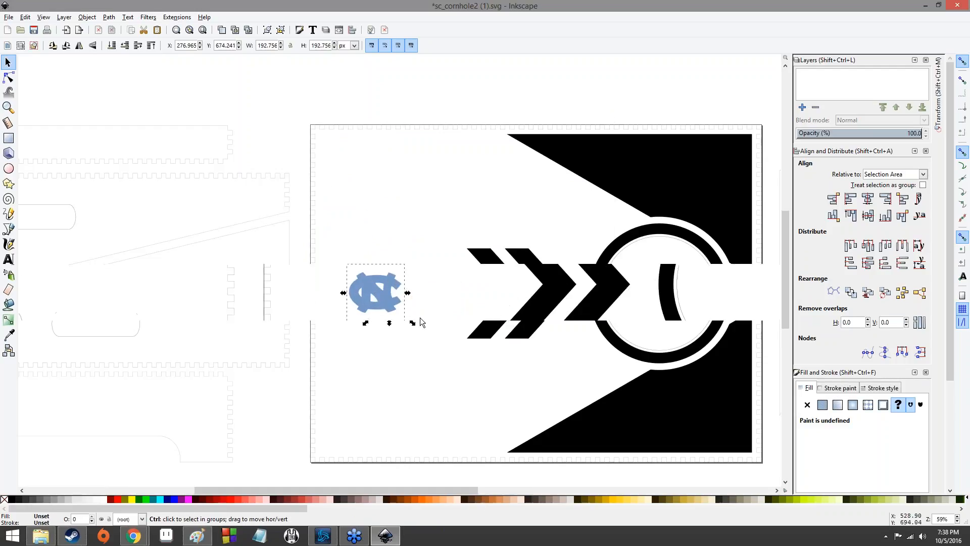
- Move the NC logo closer to the chevrons and scale it uniformly to about 348 px wide
scroll(416, 317, up, 6)
scroll(326, 282, down, 5)
scroll(329, 283, up, 4)
scroll(328, 283, down, 4)
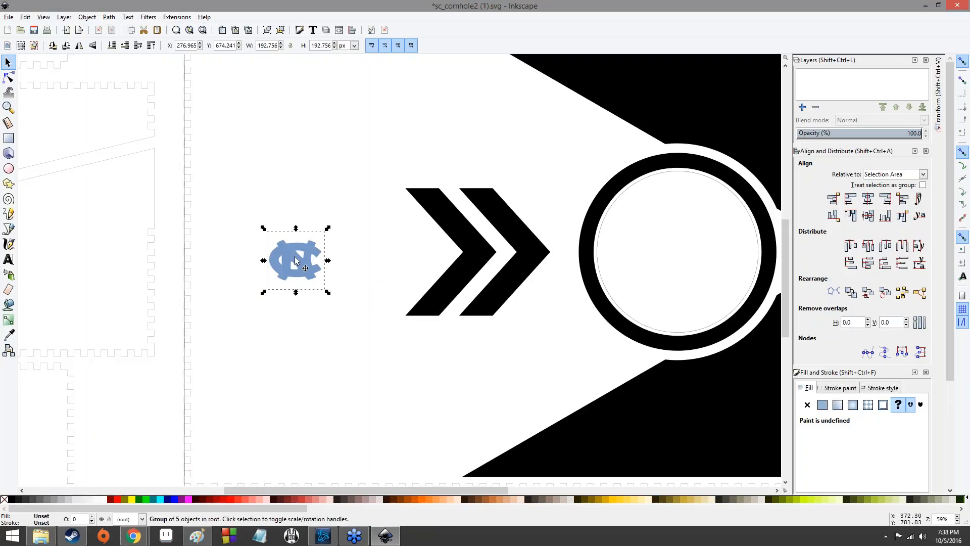
drag(291, 258, 357, 255)
key(ctrl)
drag(331, 222, 334, 245)
click(259, 191)
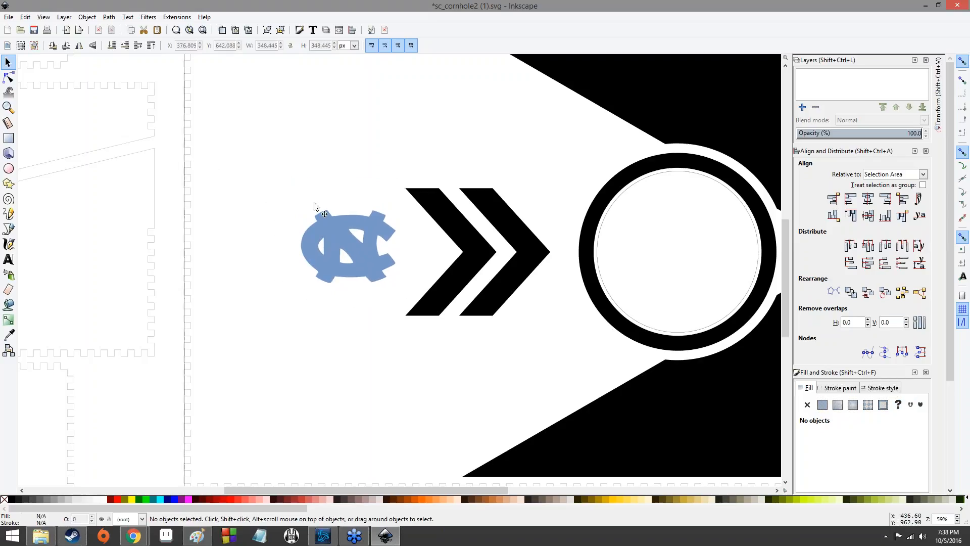
ctrl+scroll(371, 225, down, 3)
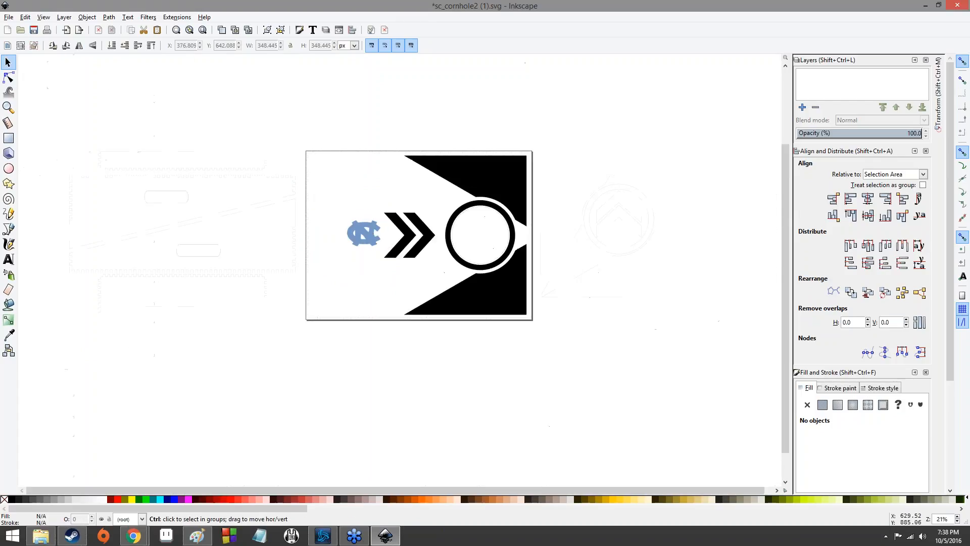
ctrl+scroll(374, 226, up, 1)
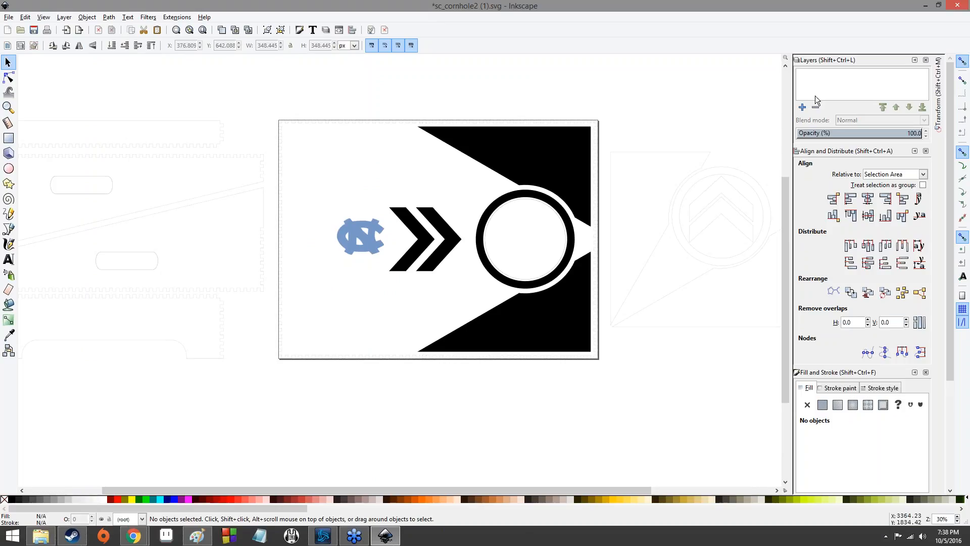
drag(273, 132, 264, 352)
mouse_move(249, 251)
mouse_down()
mouse_move(220, 252)
mouse_move(189, 233)
mouse_move(190, 272)
mouse_up()
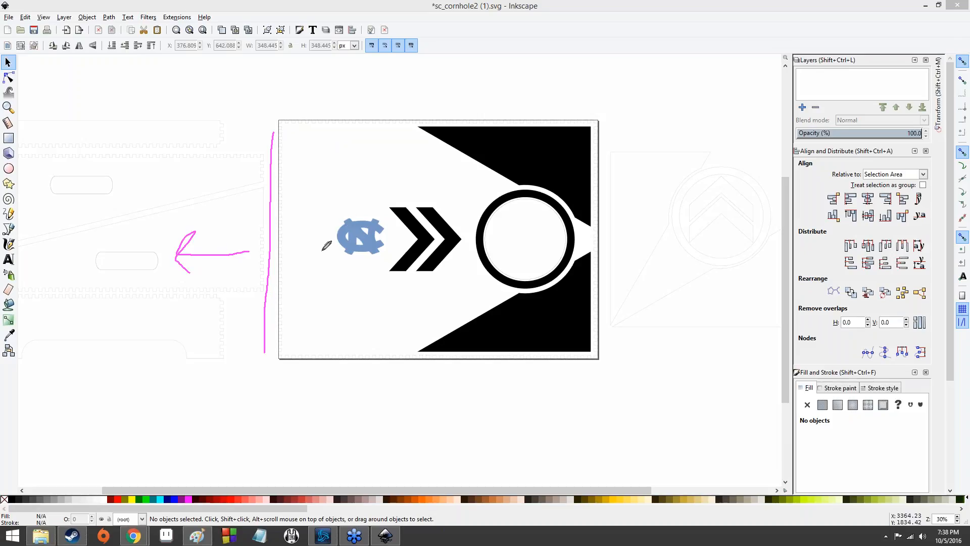
drag(610, 135, 610, 374)
mouse_move(632, 258)
mouse_down()
mouse_move(663, 248)
mouse_move(675, 267)
mouse_up()
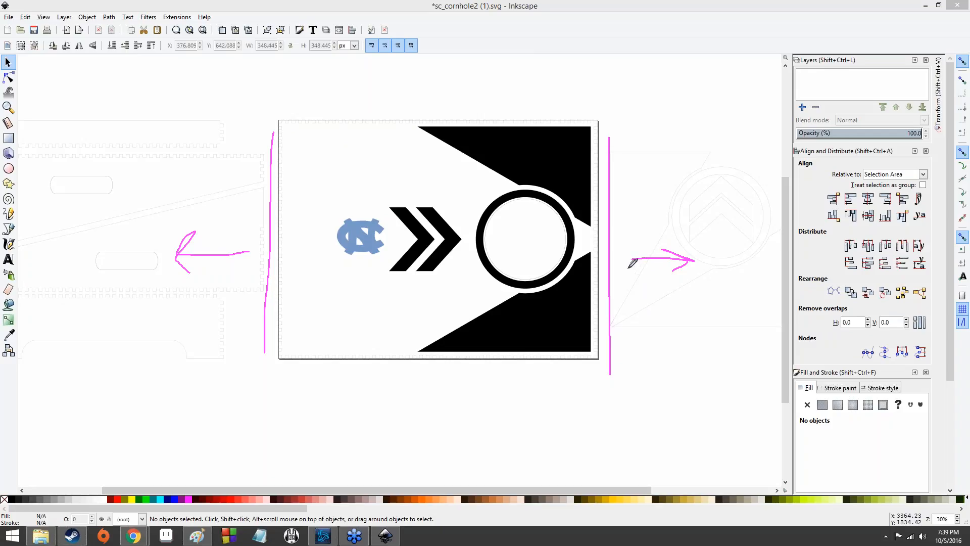
mouse_move(700, 267)
mouse_down()
mouse_move(709, 294)
mouse_move(698, 300)
mouse_move(746, 254)
mouse_up()
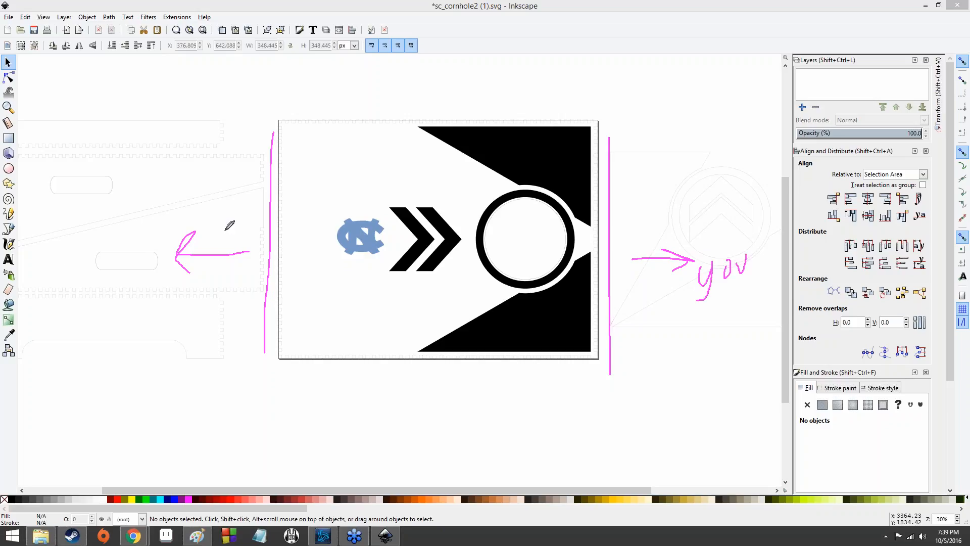
mouse_move(60, 252)
mouse_down()
mouse_move(77, 287)
mouse_move(86, 249)
mouse_move(96, 279)
mouse_move(99, 261)
mouse_up()
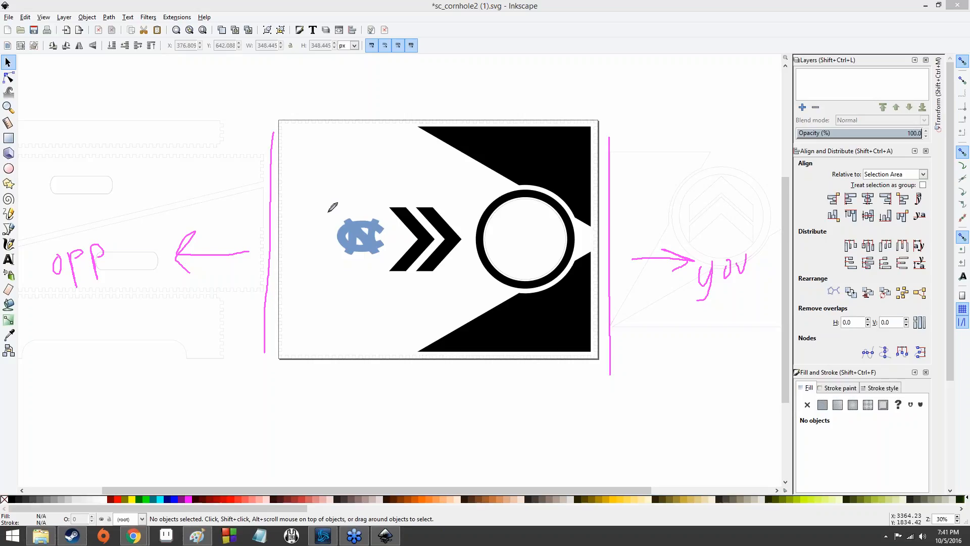
drag(341, 191, 329, 188)
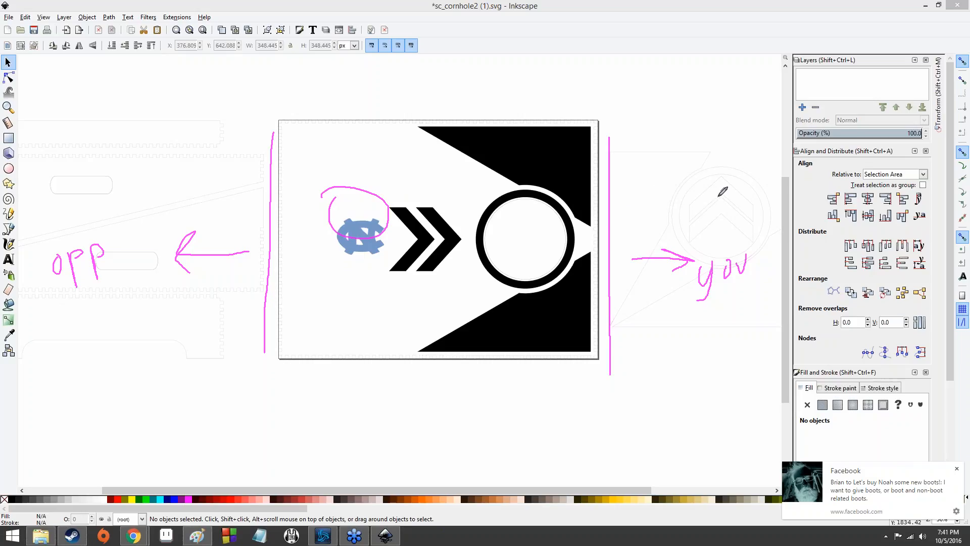
click(872, 195)
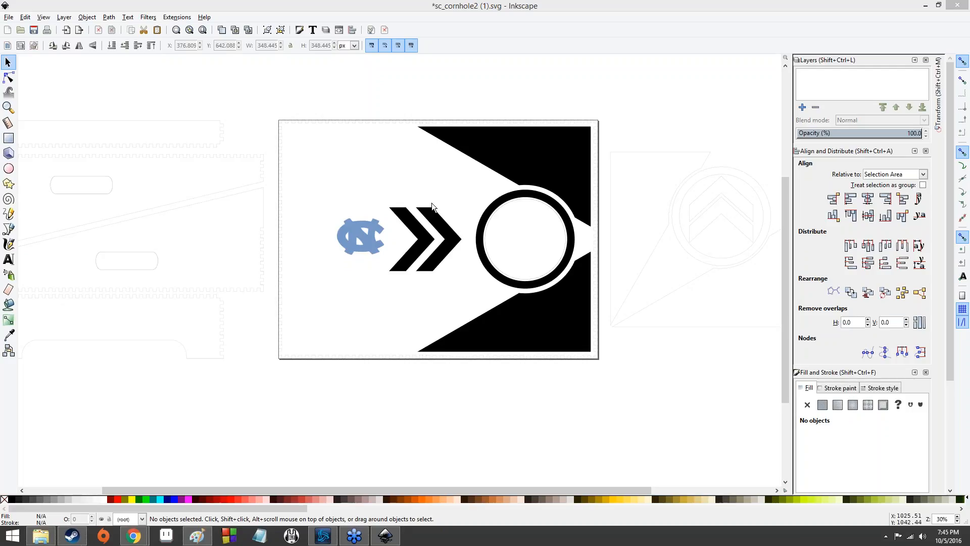
- Try to rotate a single path of the NC logo inside its group
click(353, 238)
double_click(353, 238)
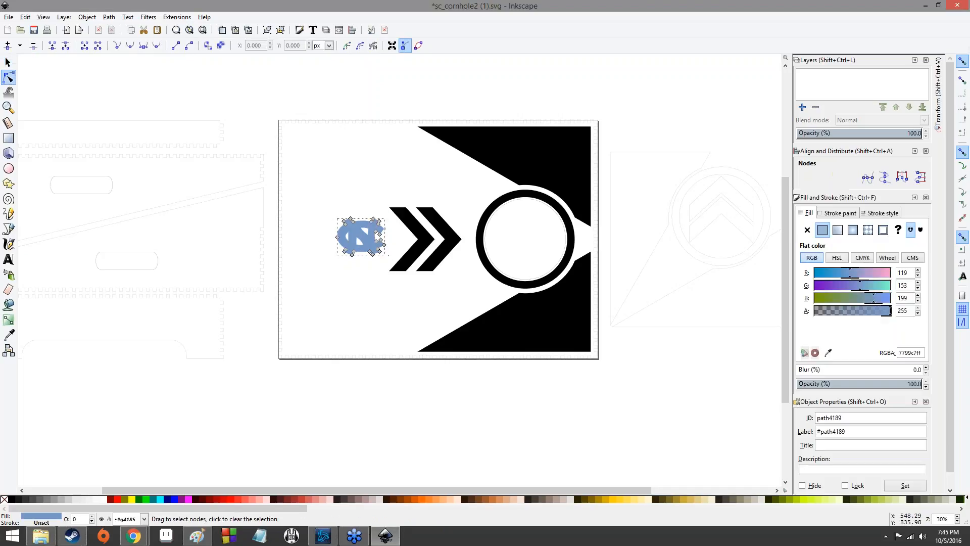
key(Escape)
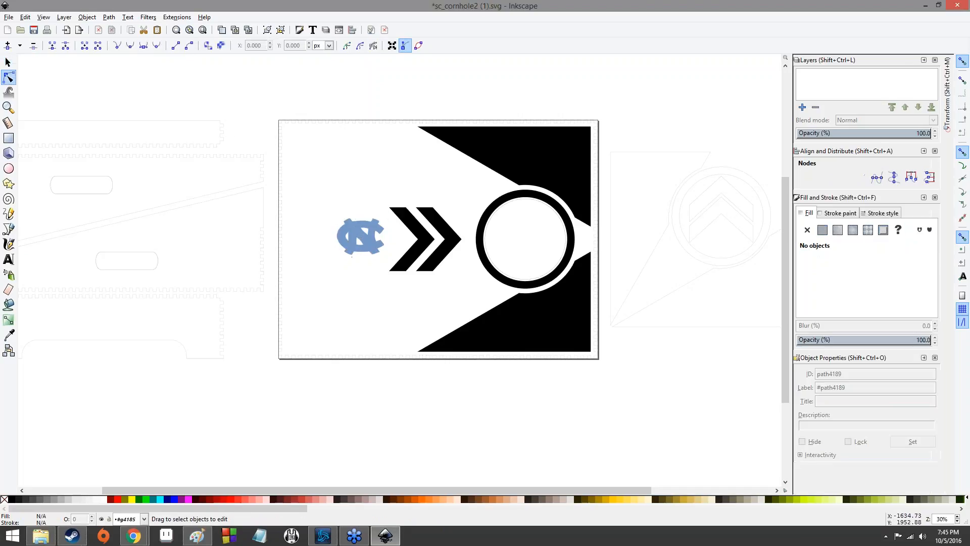
click(7, 63)
click(355, 234)
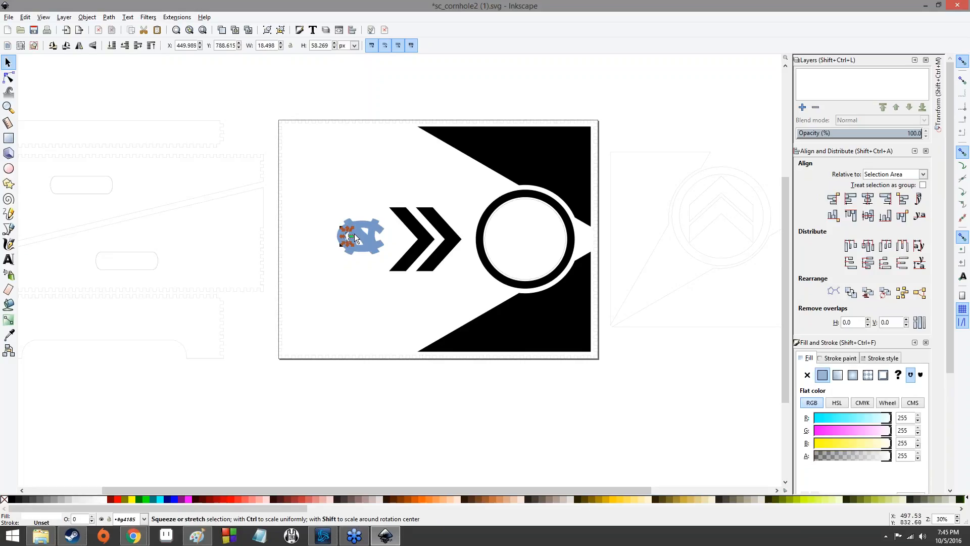
click(355, 234)
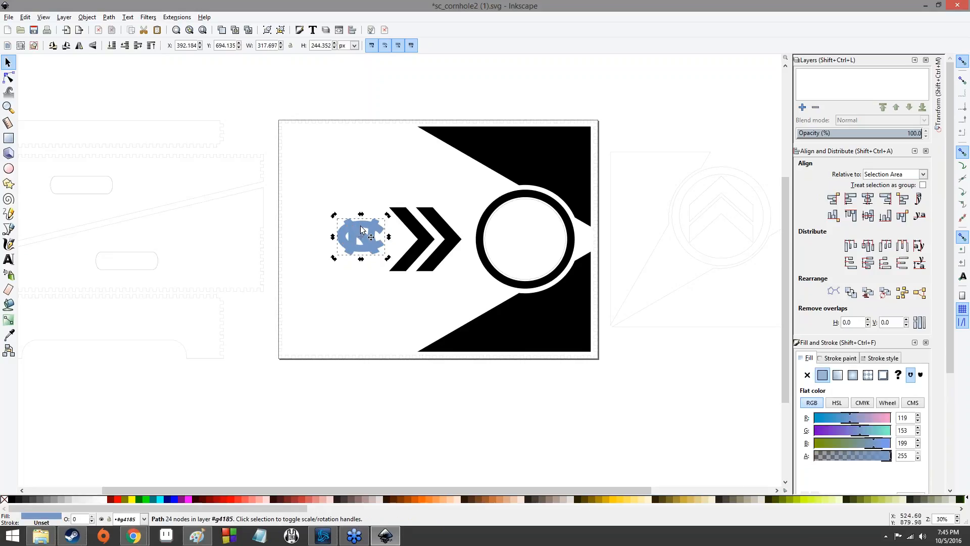
click(383, 218)
drag(388, 215, 383, 256)
click(321, 195)
- Select the four NC logo paths and group them together
drag(329, 213, 386, 281)
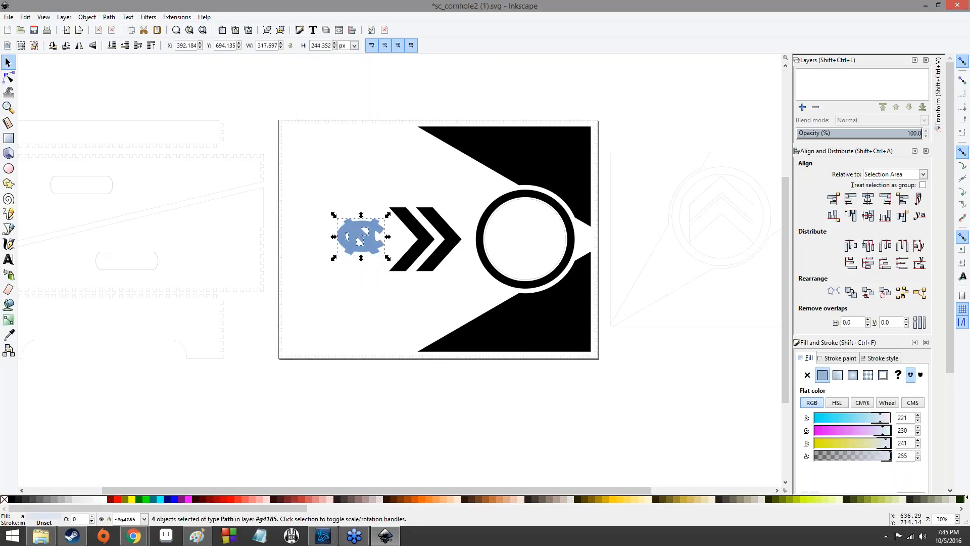
right_click(369, 244)
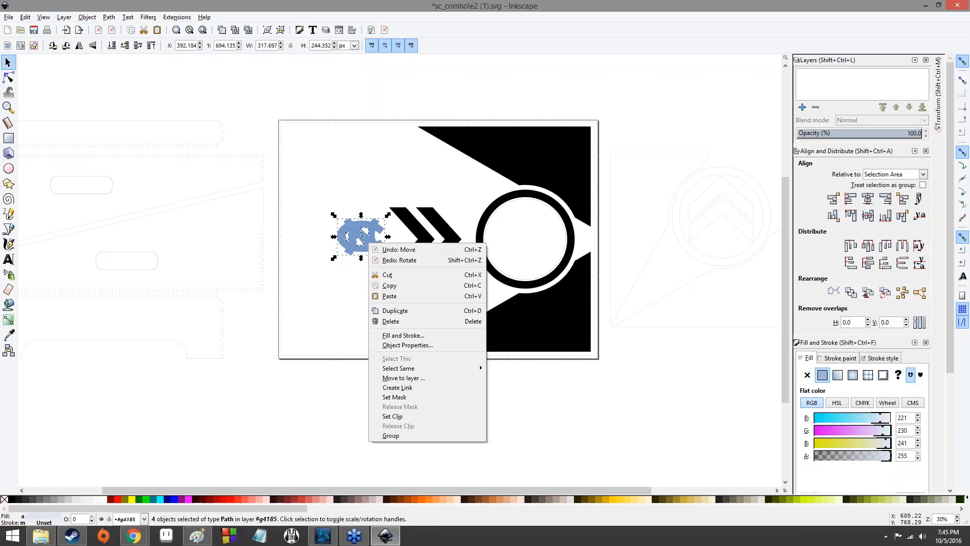
click(407, 434)
- Rotate the grouped NC logo by about 90 degrees so it stands upright
click(360, 237)
drag(388, 215, 382, 264)
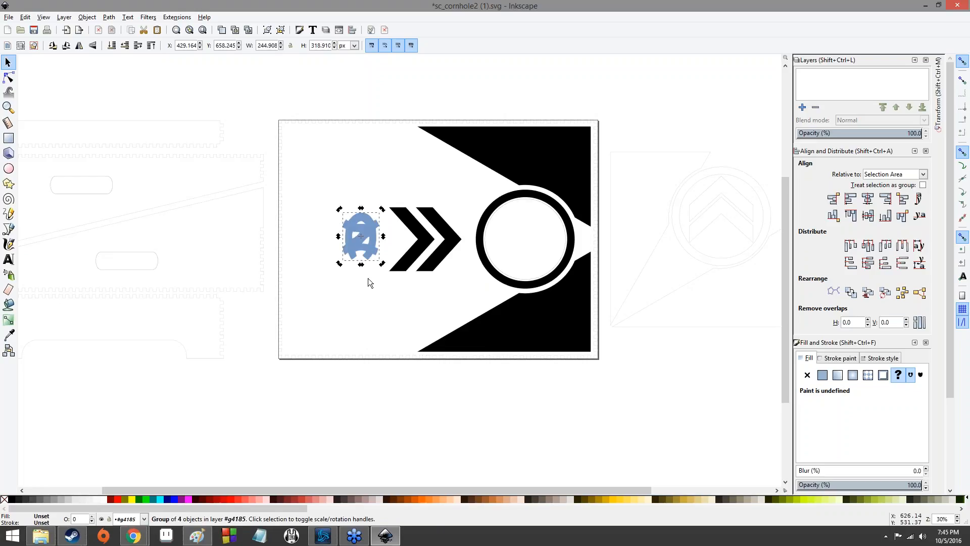
scroll(352, 275, up, 5)
scroll(532, 291, up, 5)
scroll(532, 291, down, 1)
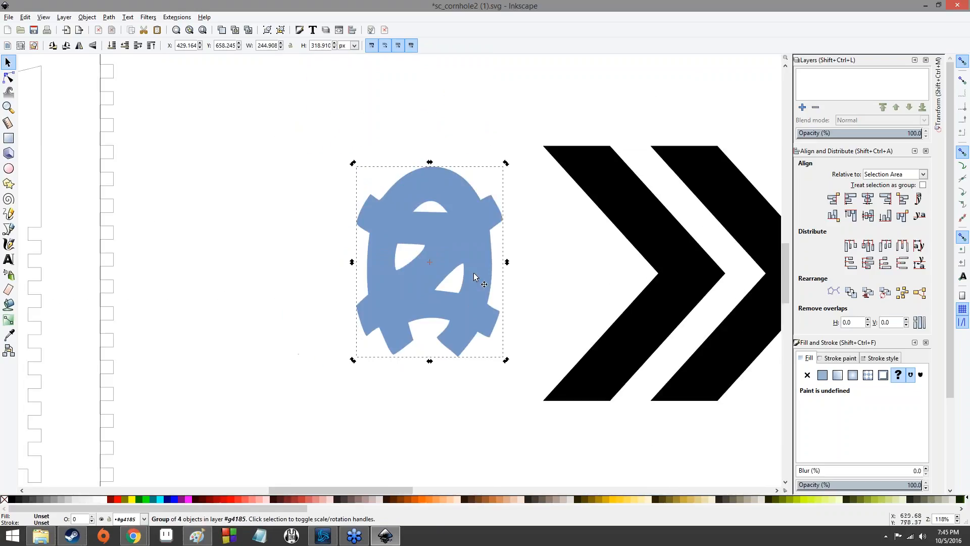
- Move the rotated logo right and enlarge it to sit just left of the chevrons
drag(478, 245, 498, 245)
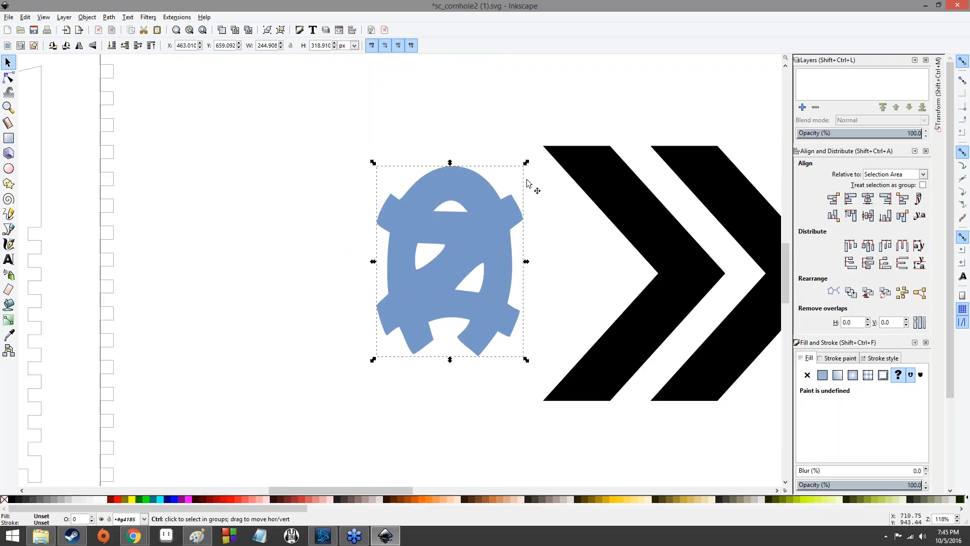
drag(526, 162, 546, 135)
drag(513, 215, 513, 236)
drag(546, 152, 588, 124)
drag(522, 198, 515, 226)
click(328, 189)
click(274, 189)
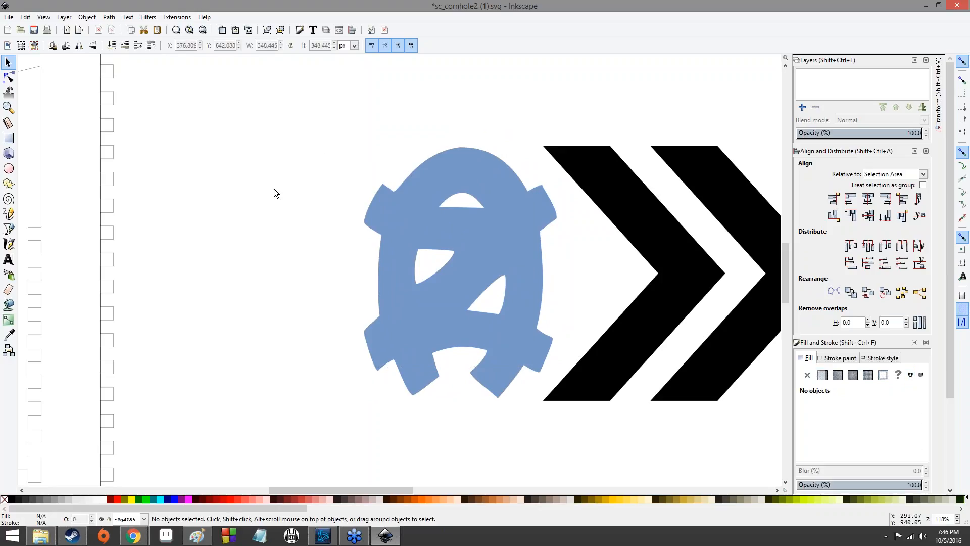
- Draw a flowed text frame above the logo and set its font to Aharoni
ctrl+scroll(275, 189, down, 5)
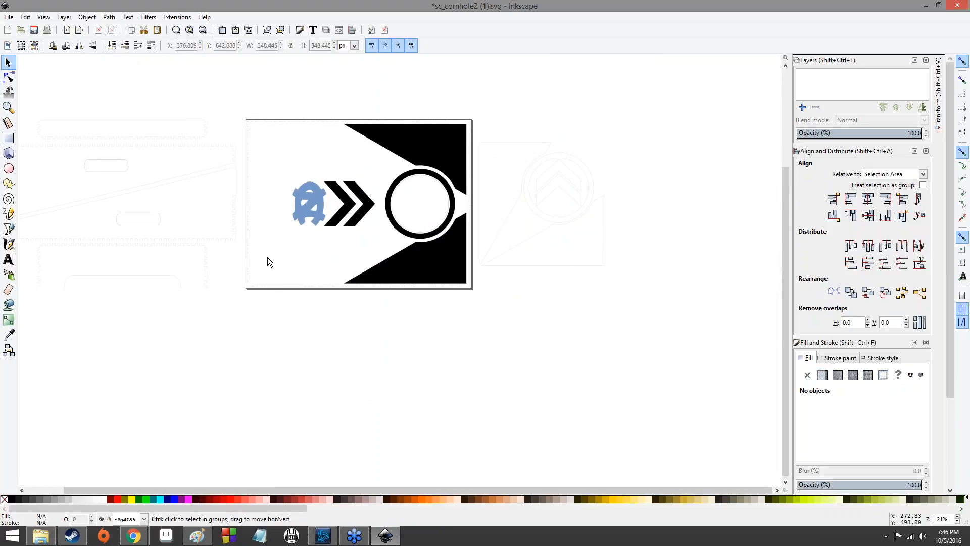
ctrl+scroll(280, 229, up, 4)
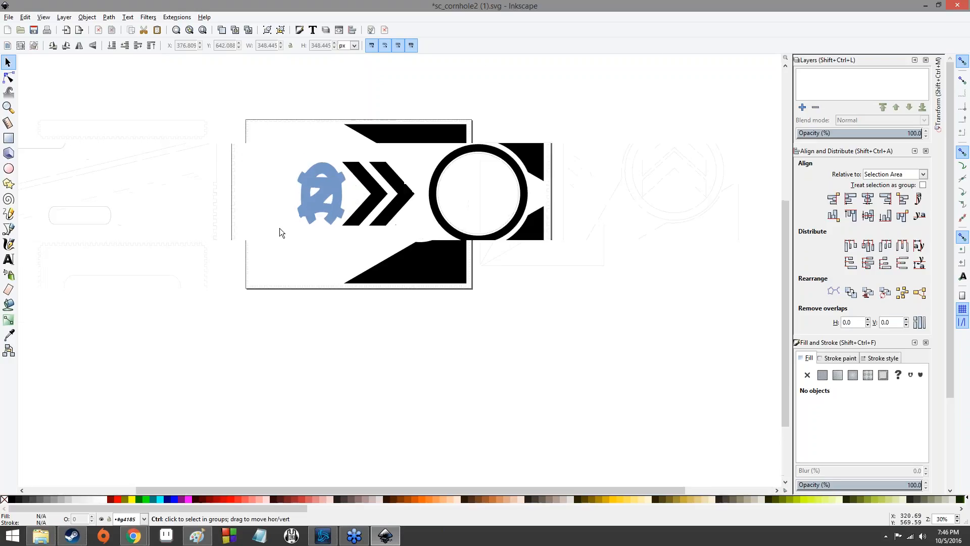
ctrl+scroll(280, 228, down, 2)
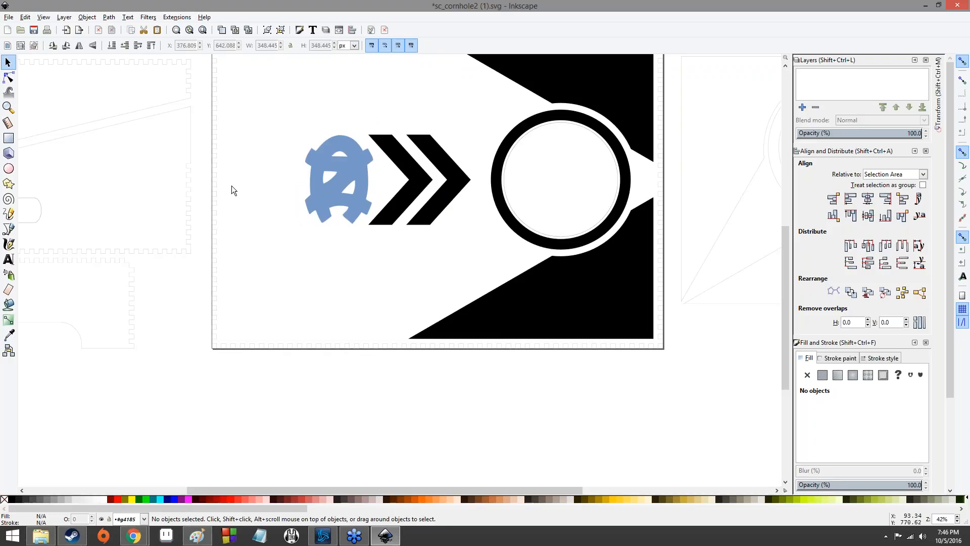
click(8, 260)
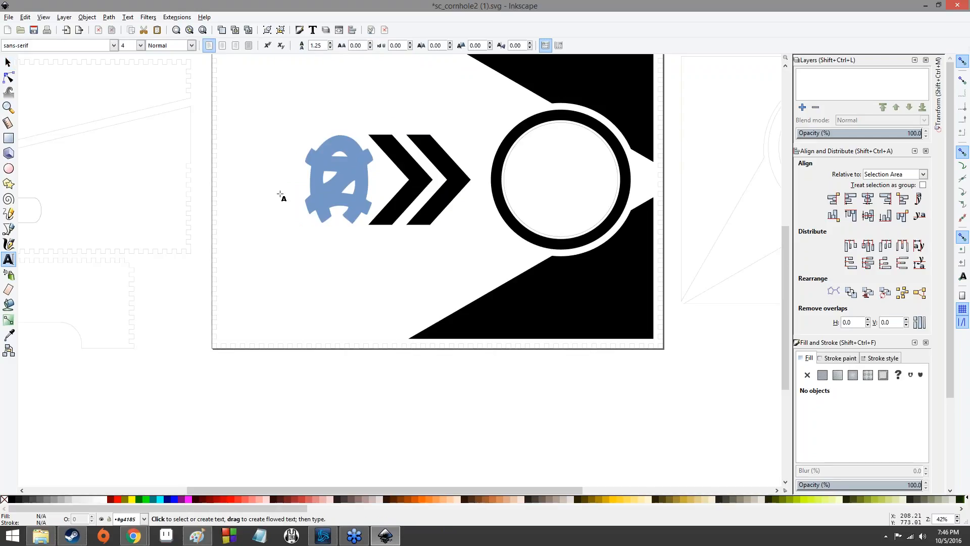
scroll(320, 217, up, 4)
scroll(320, 218, up, 1)
drag(252, 143, 417, 196)
click(113, 46)
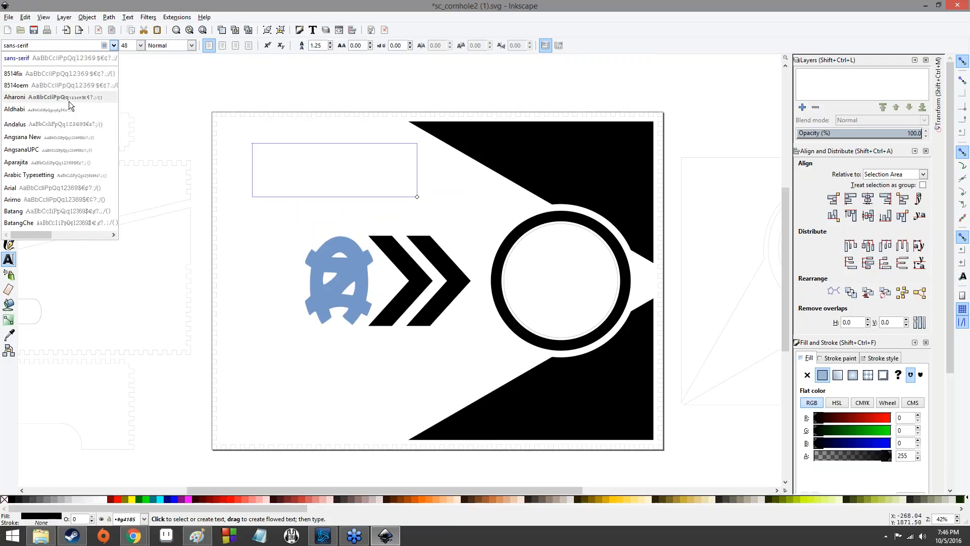
click(69, 98)
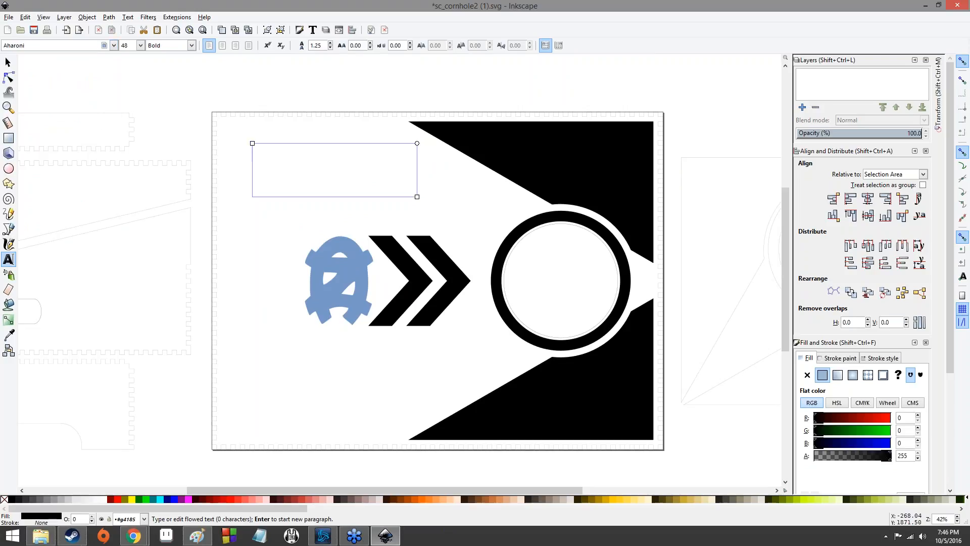
key(Escape)
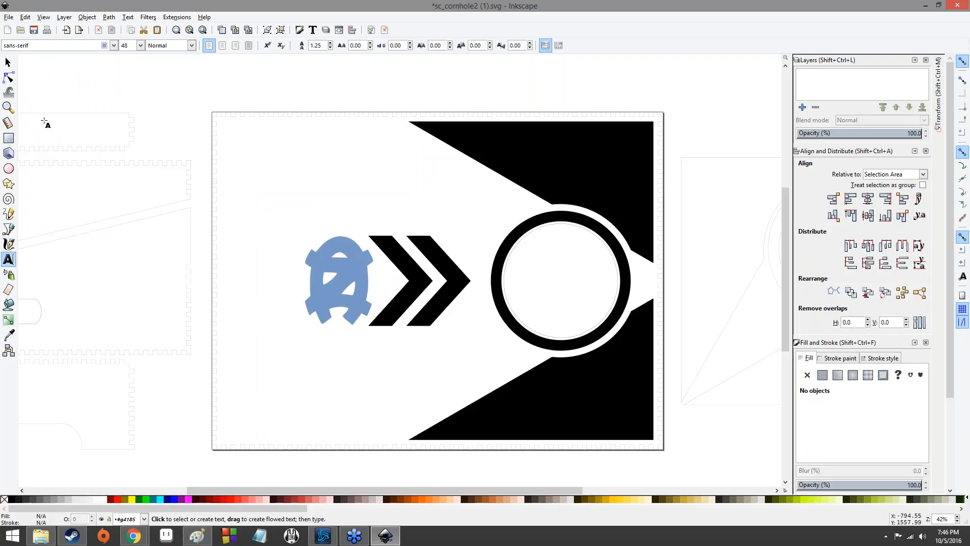
- Place a text cursor above the logo and enter the text GO
click(113, 47)
click(245, 152)
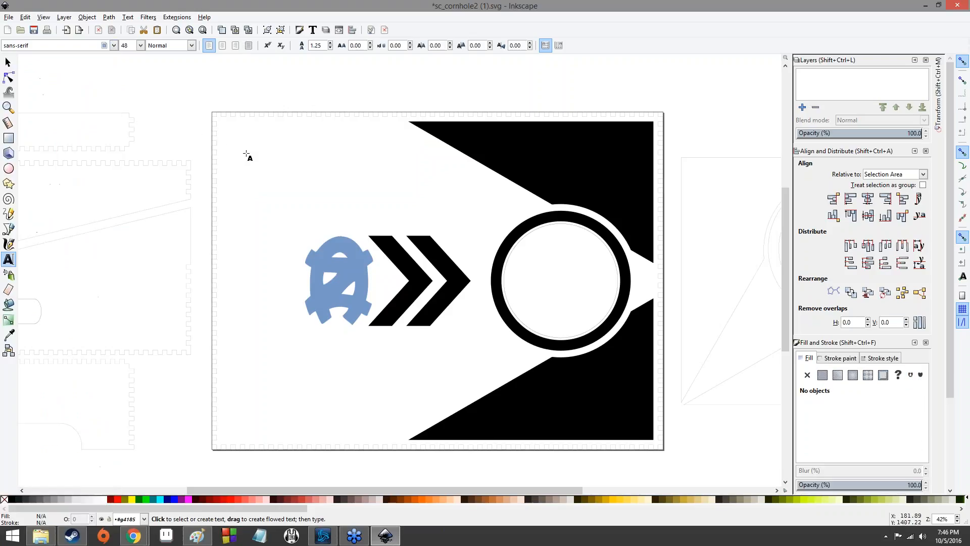
click(113, 46)
scroll(89, 92, up, 5)
drag(112, 362, 76, 86)
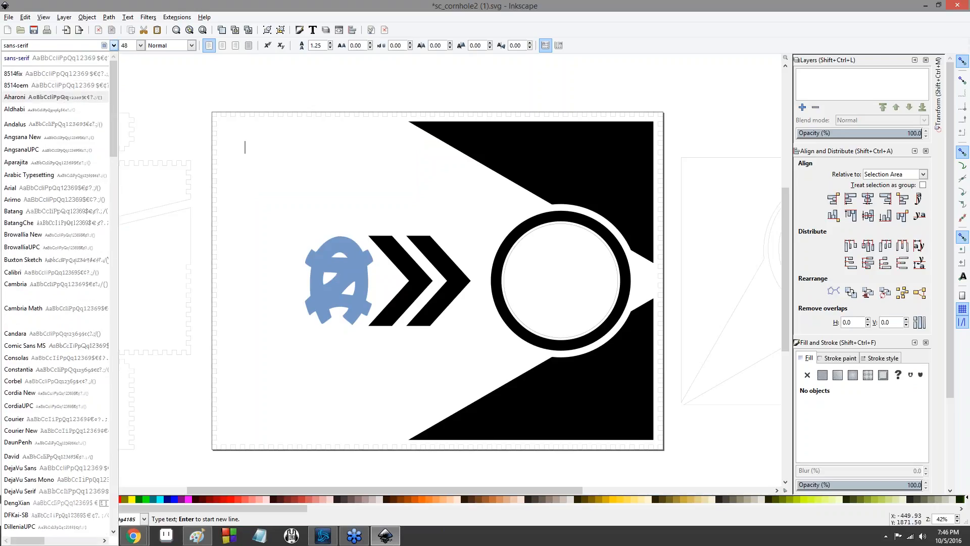
click(71, 96)
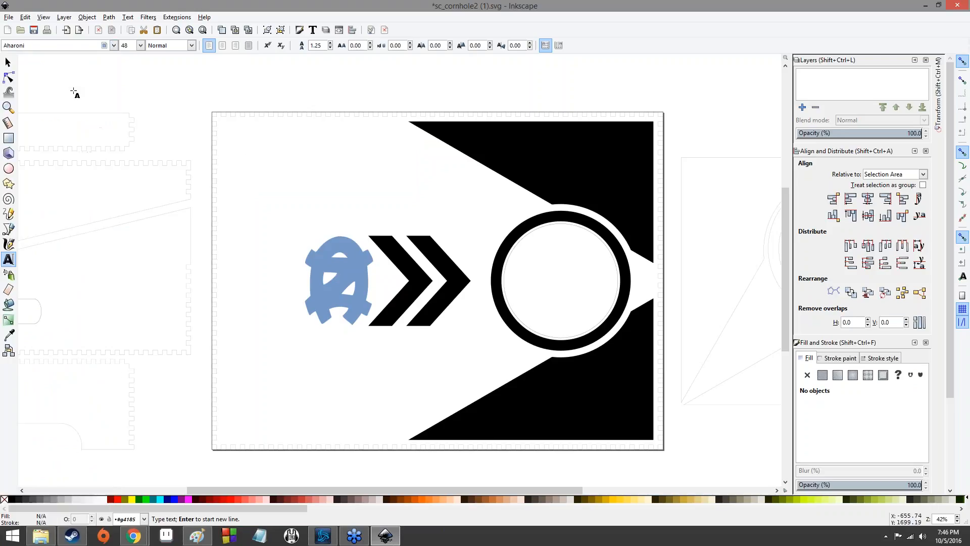
click(251, 151)
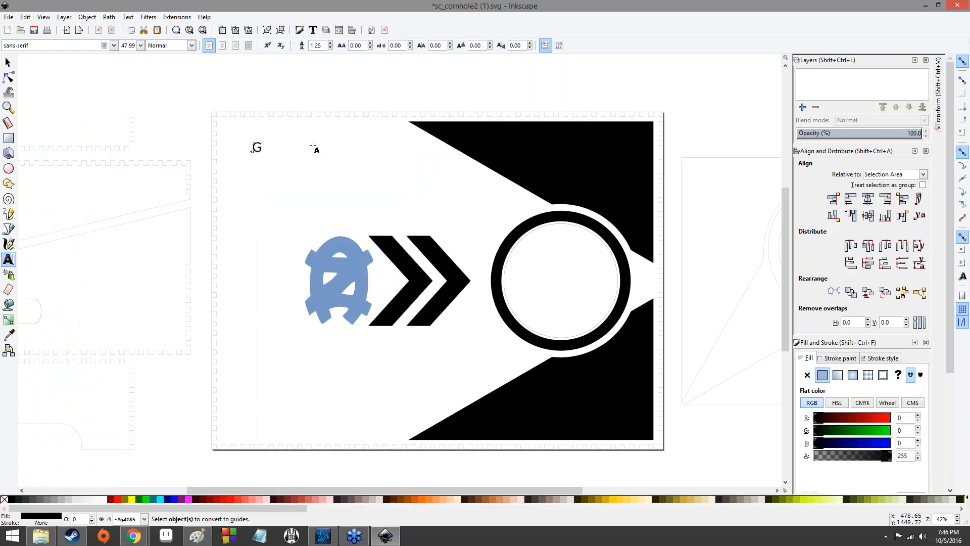
text(GI)
key(BackSpace)
text(O)
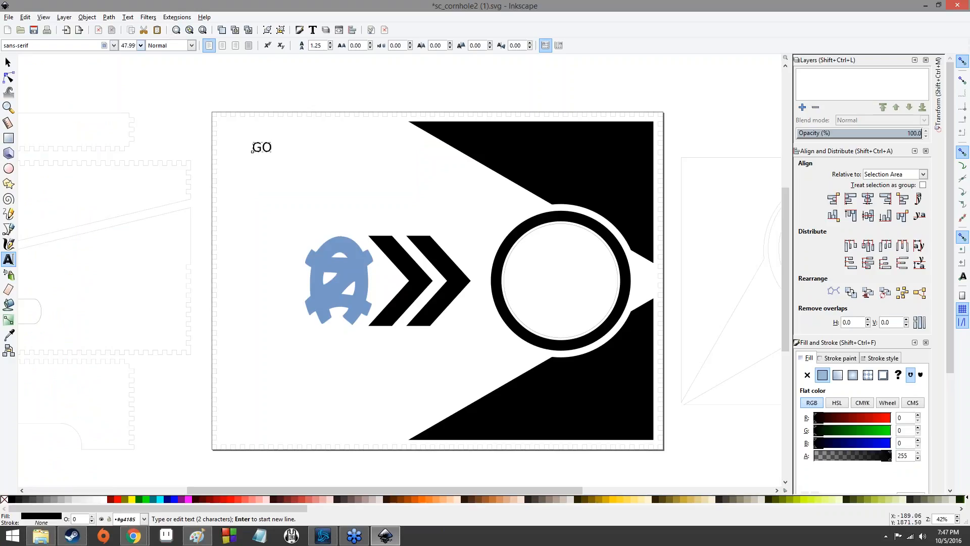
- Set the GO text's font to Aharoni and its font size to 250
click(114, 45)
scroll(70, 134, up, 10)
scroll(62, 142, up, 15)
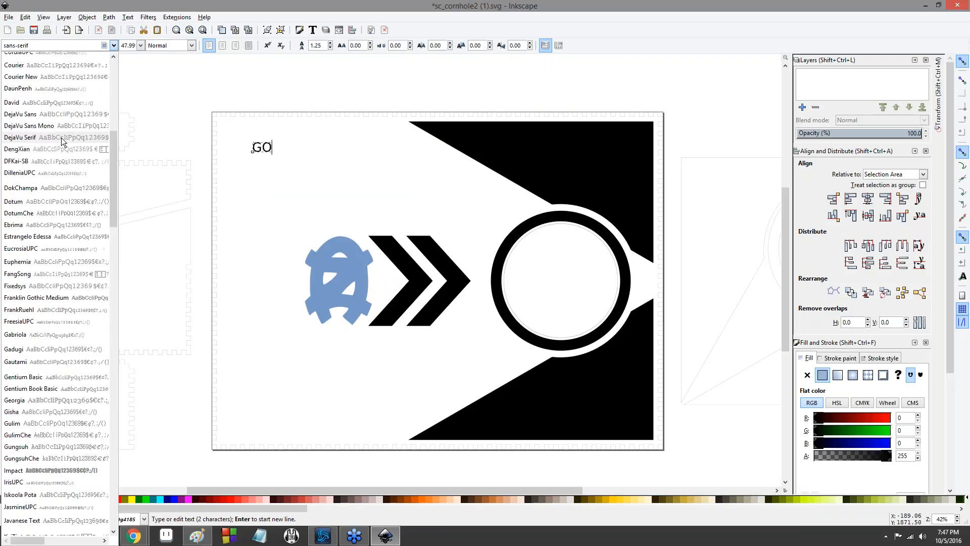
click(80, 99)
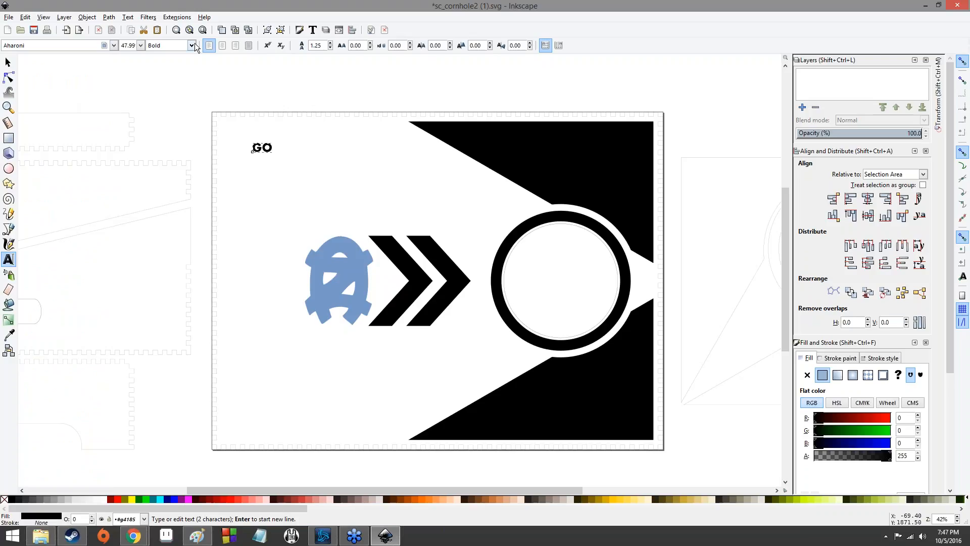
click(142, 46)
click(142, 46)
double_click(131, 45)
text(250)
key(BackSpace)
key(BackSpace)
key(BackSpace)
key(BackSpace)
key(BackSpace)
key(BackSpace)
text(250)
key(Return)
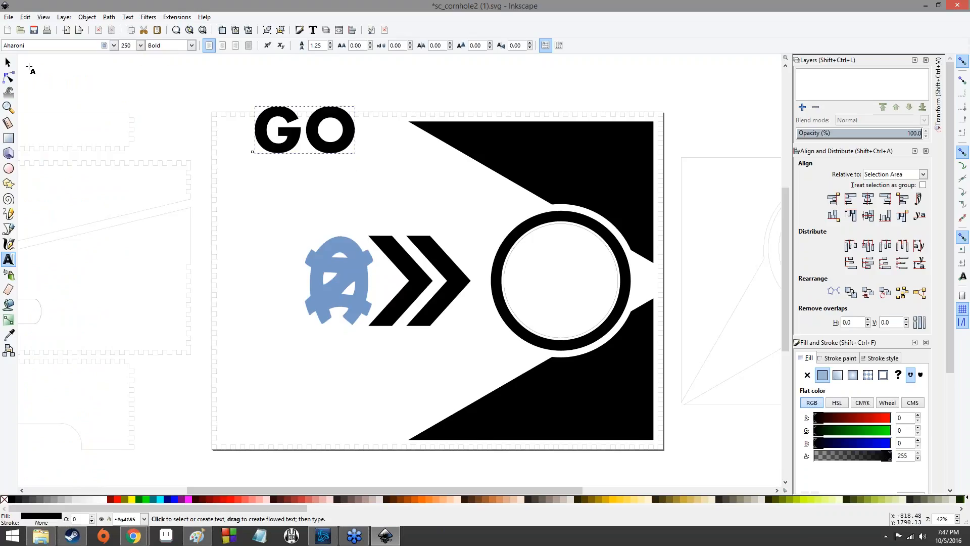
- Move the GO text slightly down on the board
click(8, 62)
drag(265, 146, 267, 176)
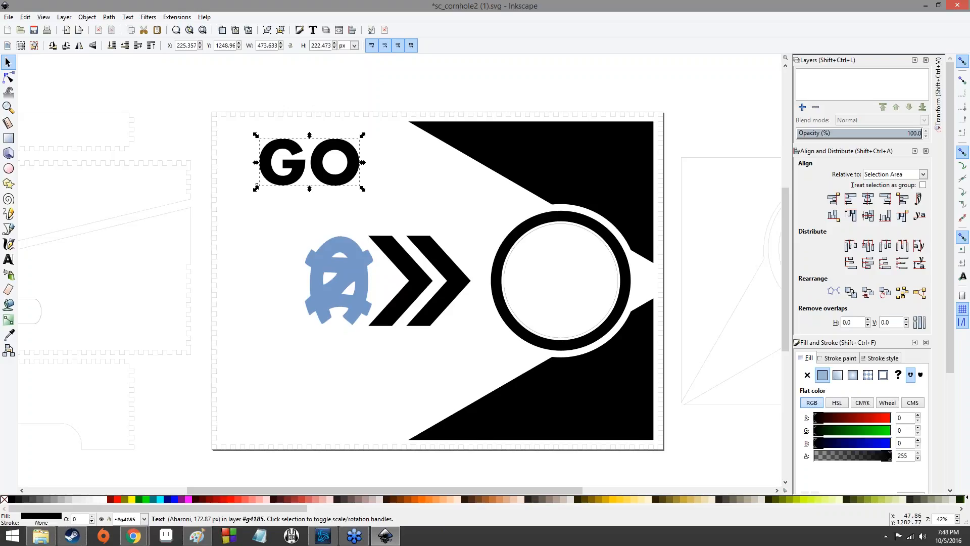
click(211, 82)
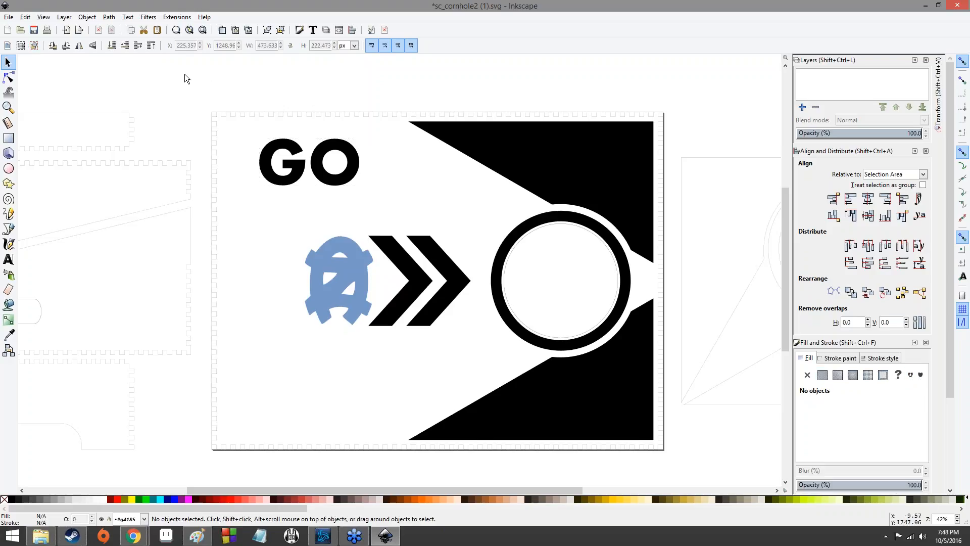
- Place a text cursor near the board's lower left and enter the text HEELS
click(9, 259)
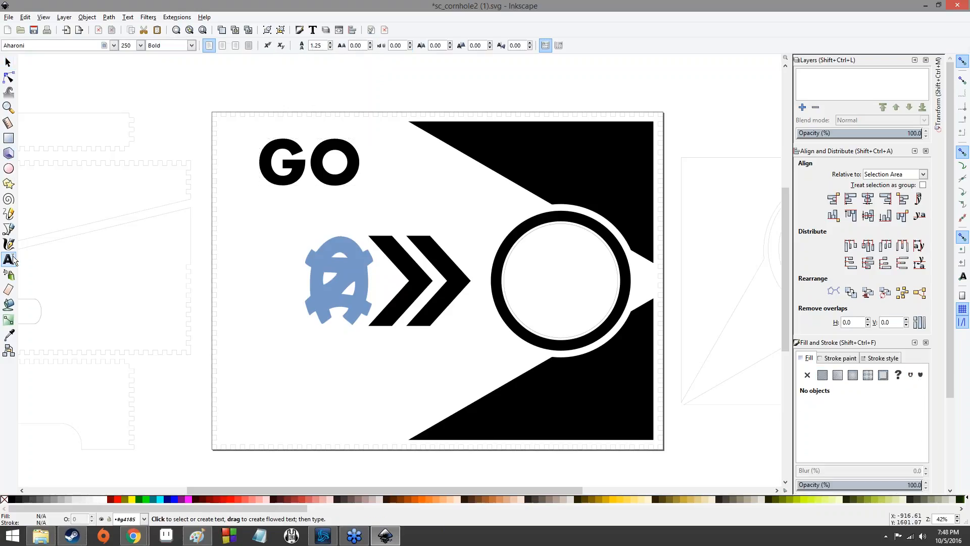
click(252, 399)
text(H)
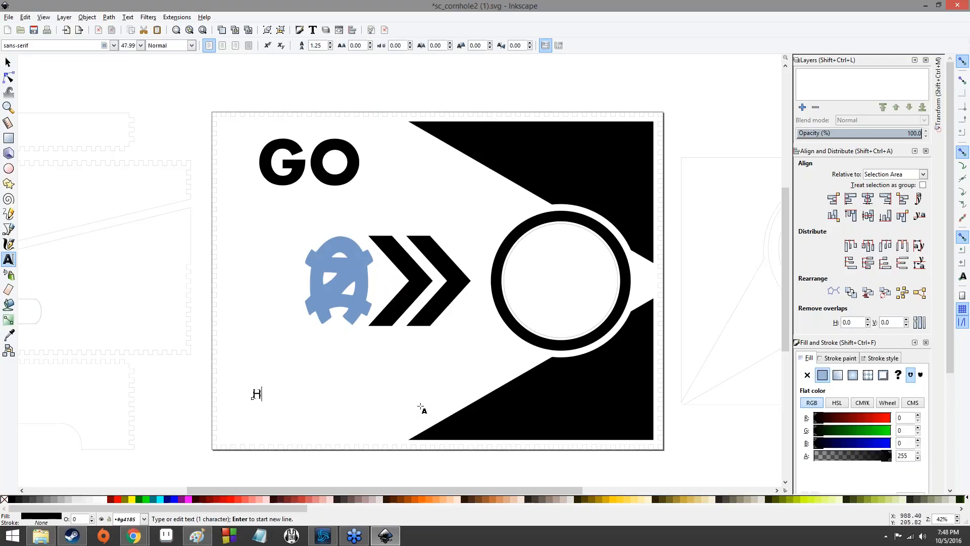
text(EELS)
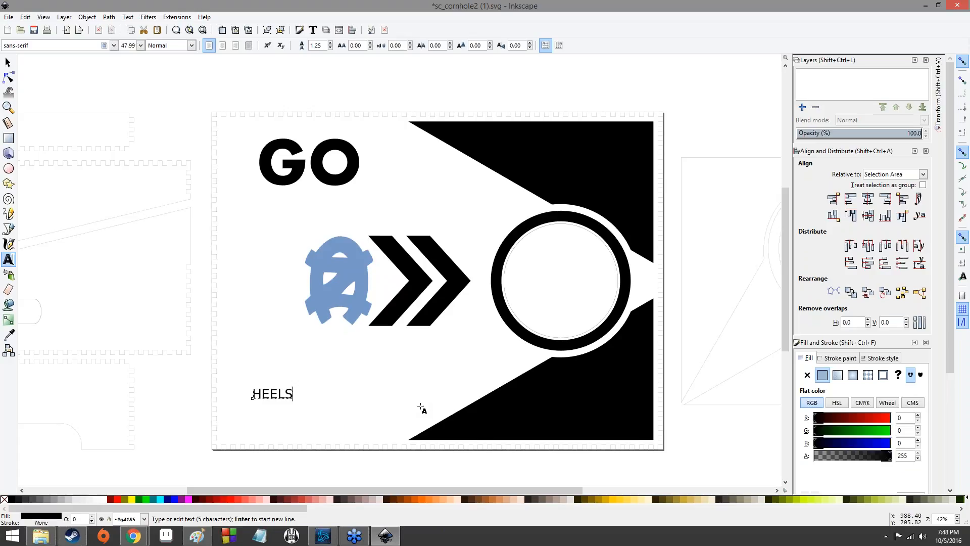
- Set the HEELS text's font size to 250 and its font to Aharoni
double_click(129, 45)
key(Return)
click(133, 45)
double_click(129, 45)
text(47.25)
key(BackSpace)
key(BackSpace)
key(BackSpace)
key(BackSpace)
key(BackSpace)
text(250)
key(Return)
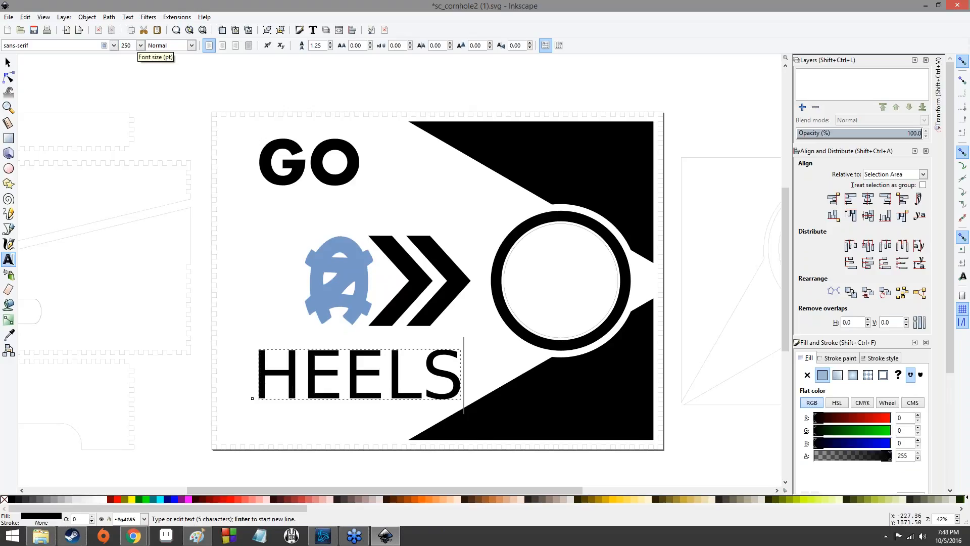
click(113, 45)
scroll(113, 64, up, 15)
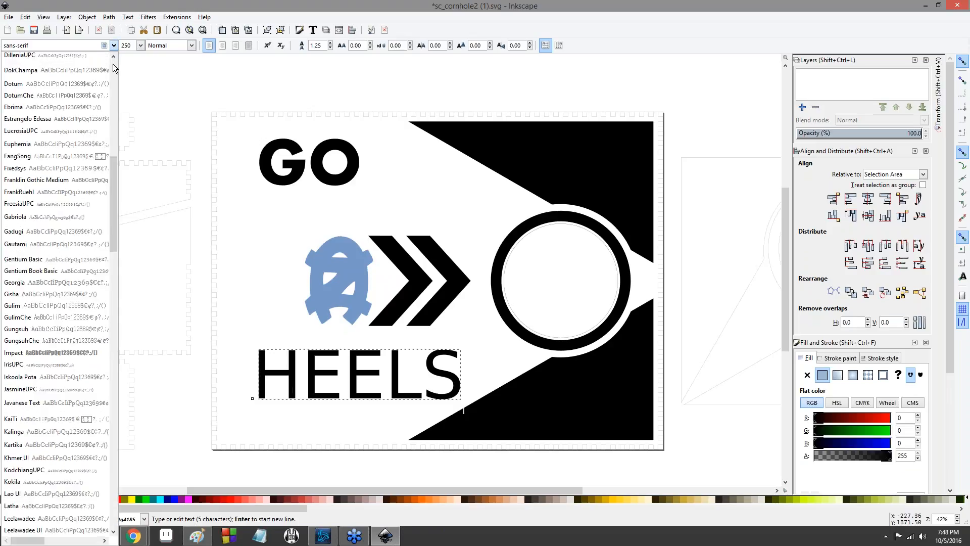
click(53, 107)
key(Escape)
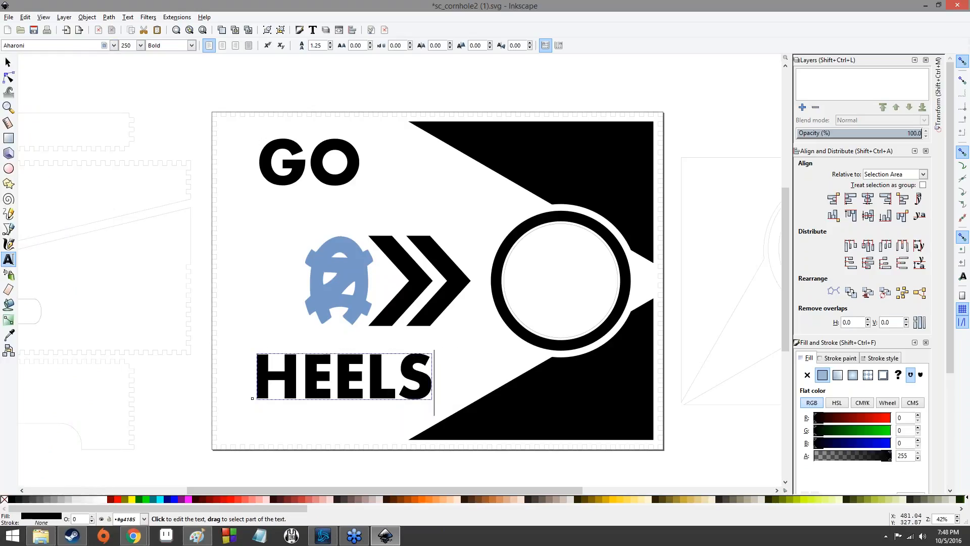
- Move the HEELS text slightly up and left
click(8, 63)
drag(309, 371, 295, 384)
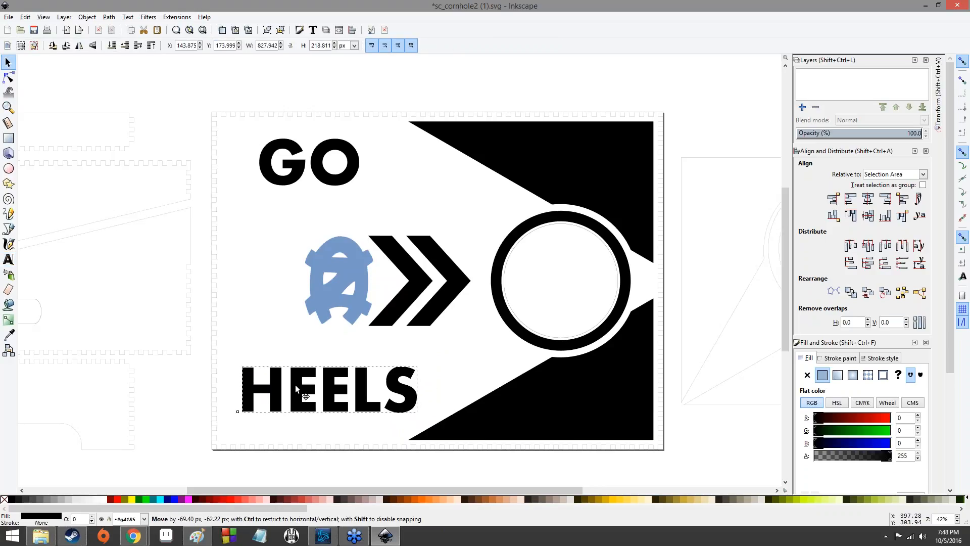
click(260, 274)
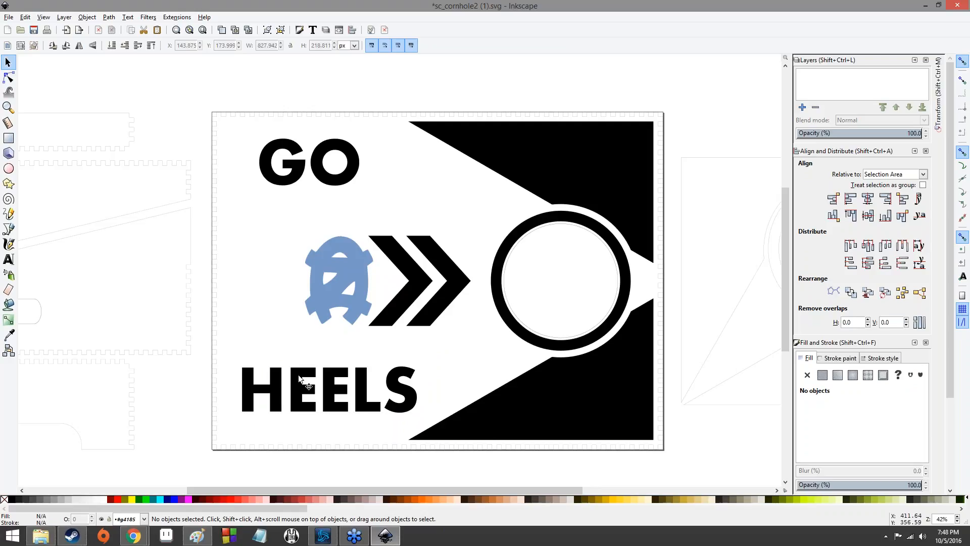
click(308, 178)
double_click(300, 166)
click(392, 171)
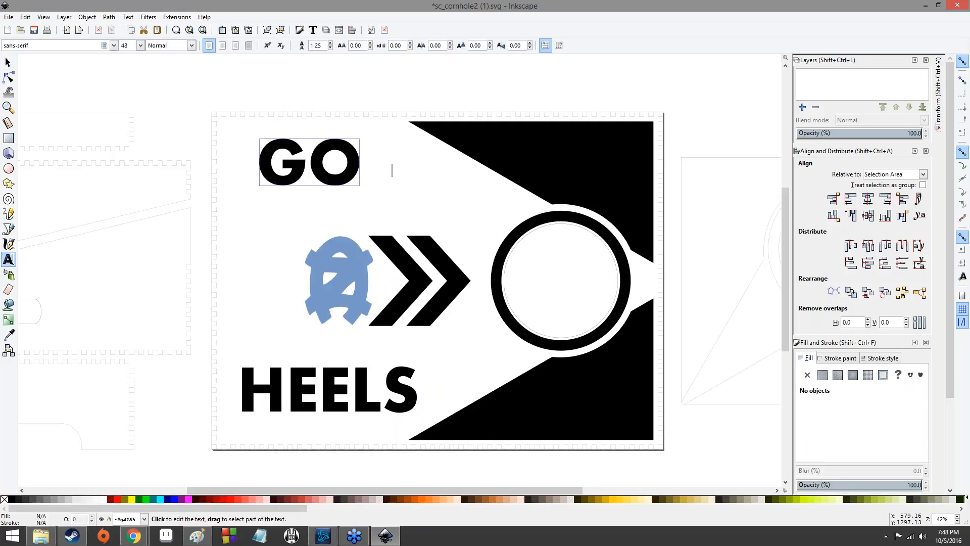
click(8, 63)
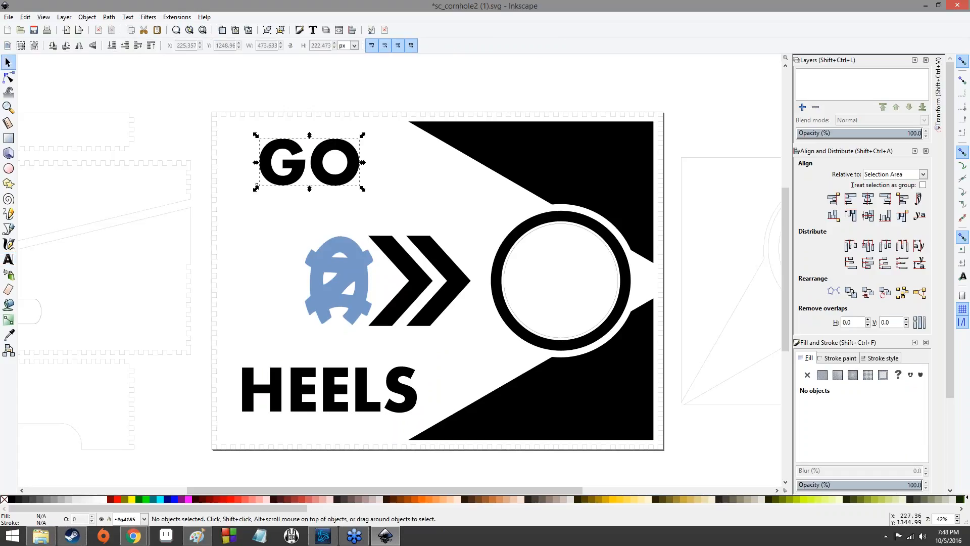
click(258, 167)
click(268, 168)
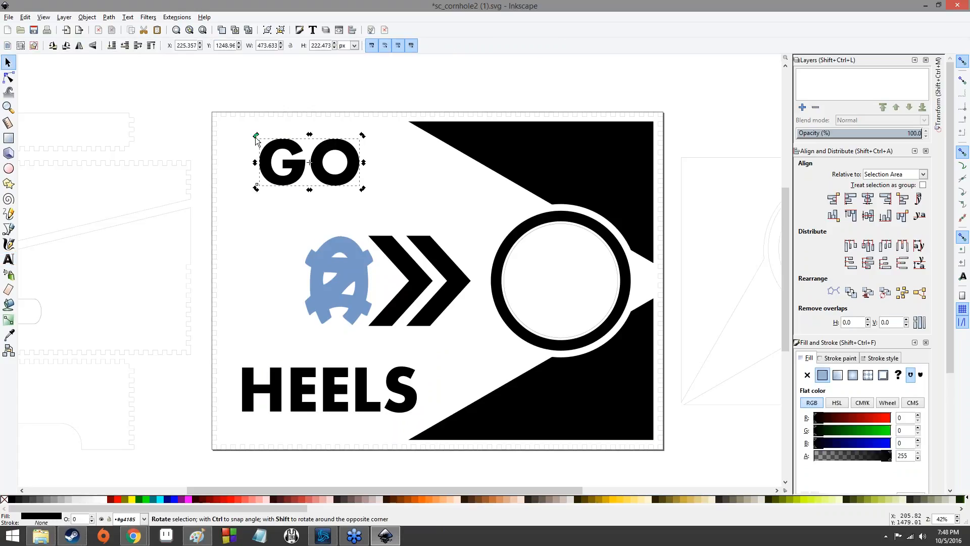
drag(254, 149, 369, 181)
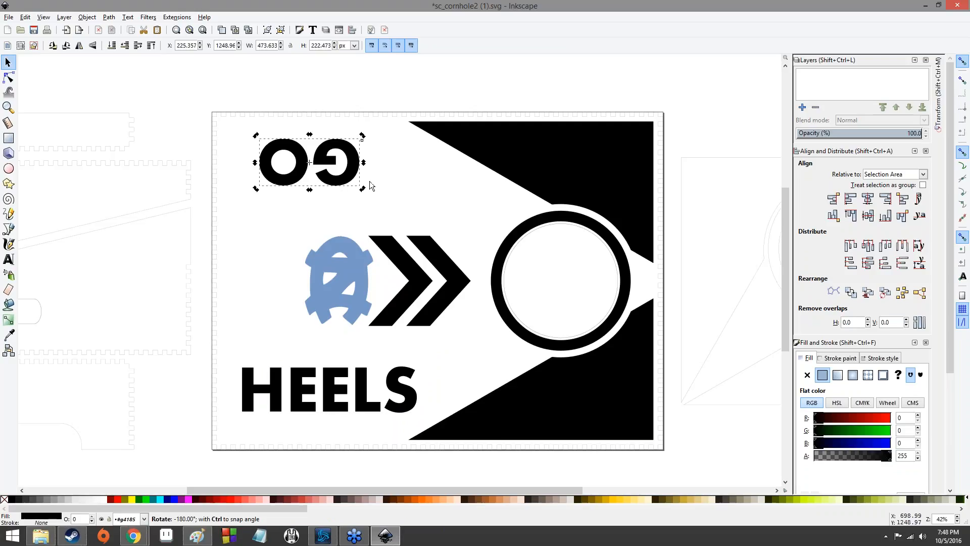
click(311, 142)
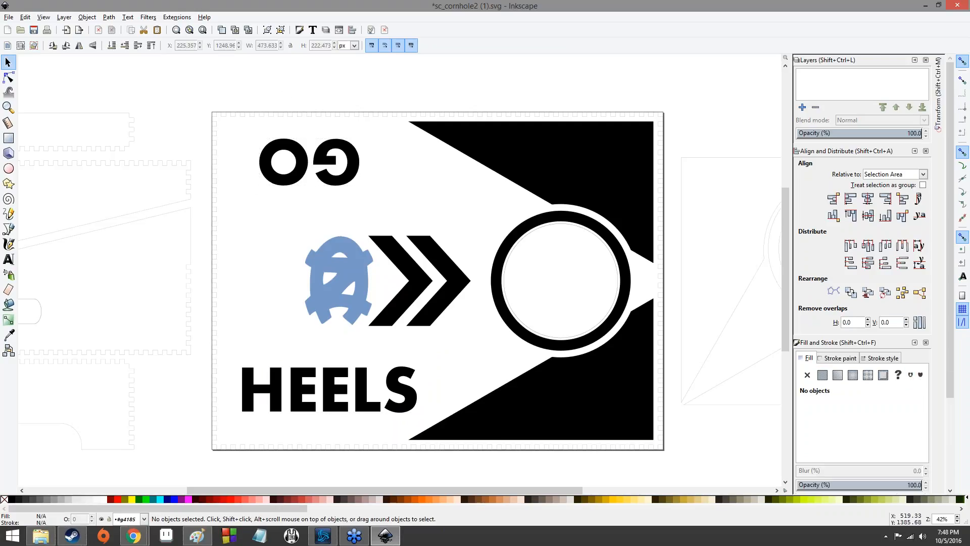
click(336, 177)
click(336, 177)
drag(363, 188, 260, 134)
- Rotate the HEELS text to run vertically down the board's left side, overlapping the logo
click(299, 357)
click(303, 389)
click(303, 389)
drag(239, 364, 356, 395)
click(370, 442)
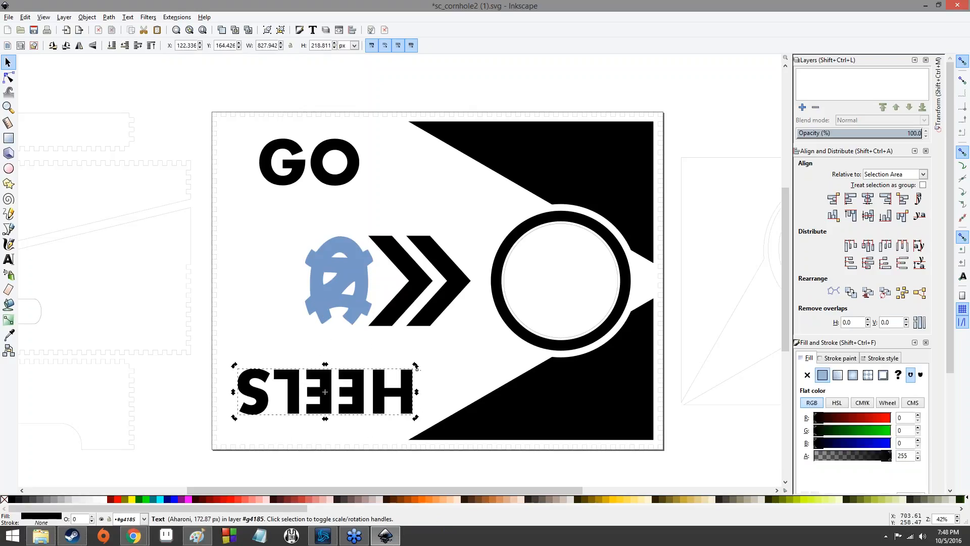
click(412, 373)
drag(414, 363, 277, 243)
click(348, 211)
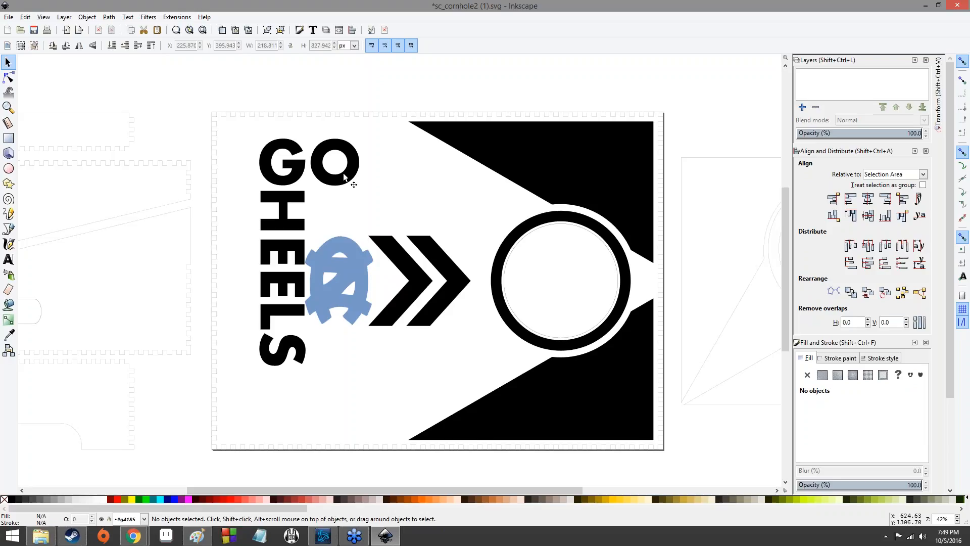
- Move the GO text down and right above the chevrons, and shift the vertical HEELS text slightly down
drag(340, 179, 393, 230)
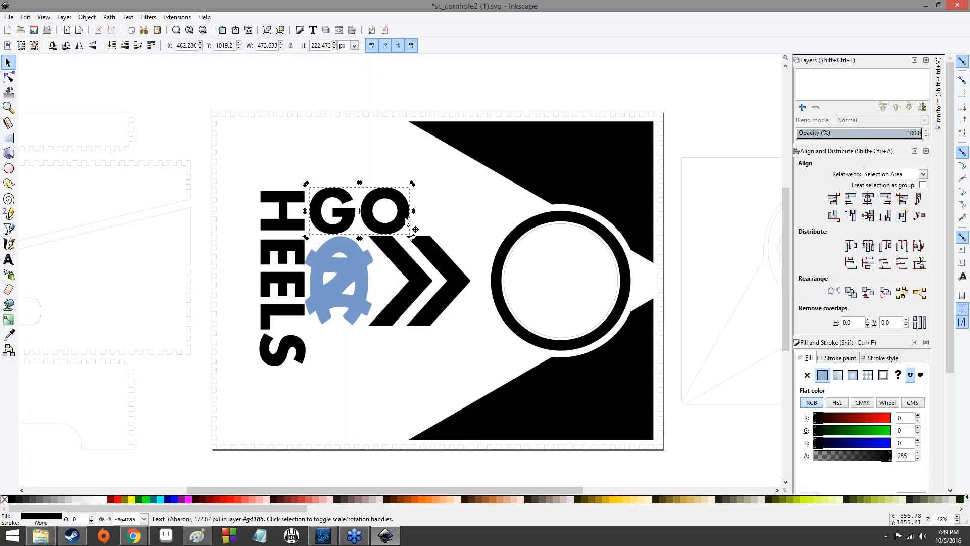
click(375, 156)
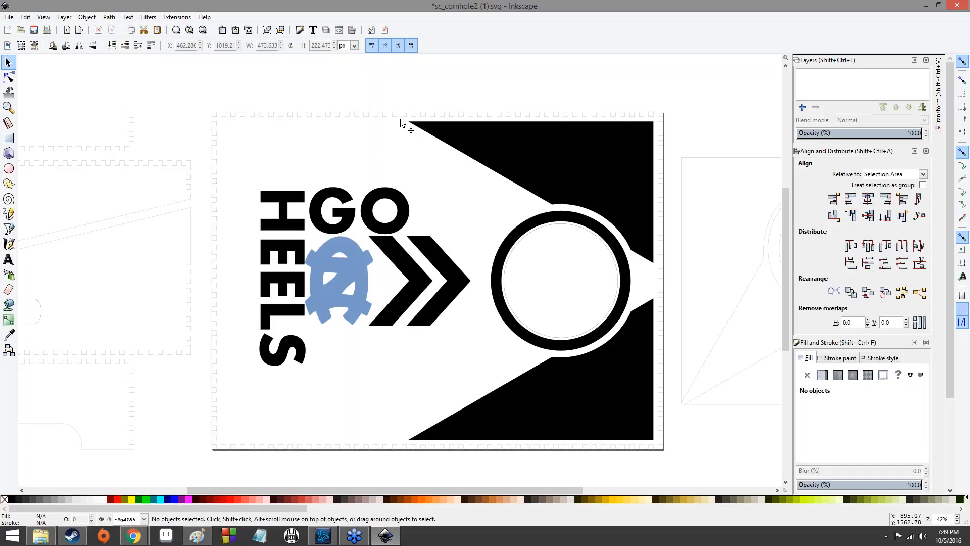
drag(295, 248, 301, 279)
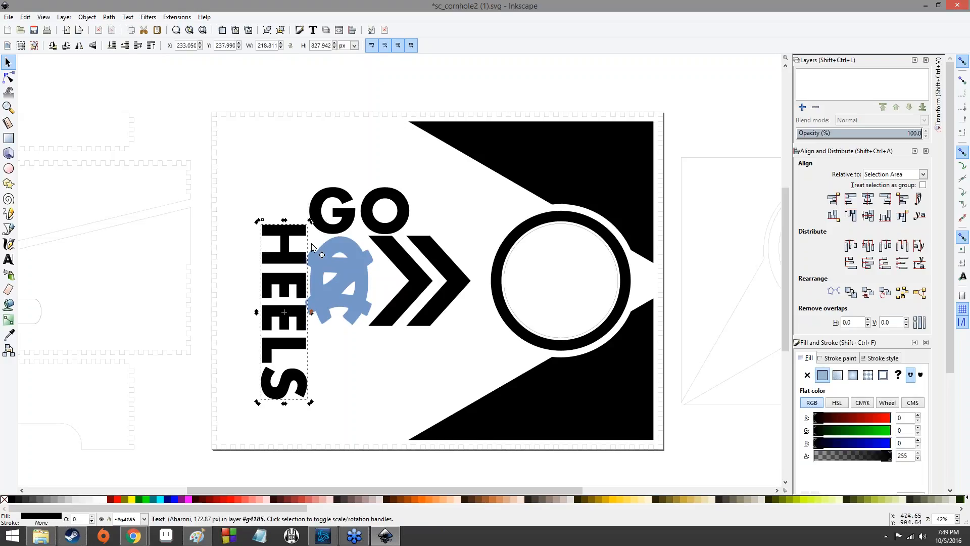
- Draw a five-pointed star in the board's top-left corner with the Star tool
click(8, 184)
drag(243, 134, 278, 200)
key(F1)
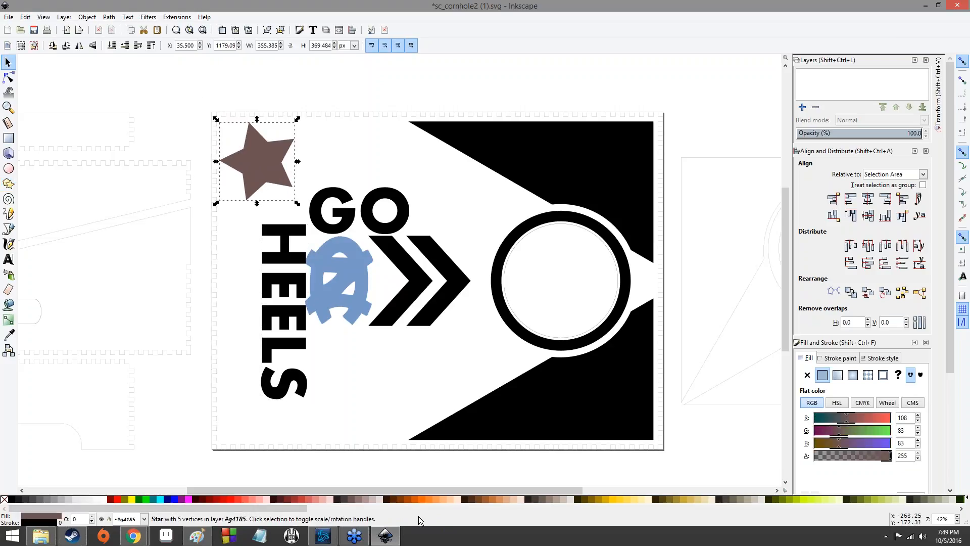
- Fill the star with a light blue palette swatch (RGB 95, 188, 211)
drag(251, 508, 543, 516)
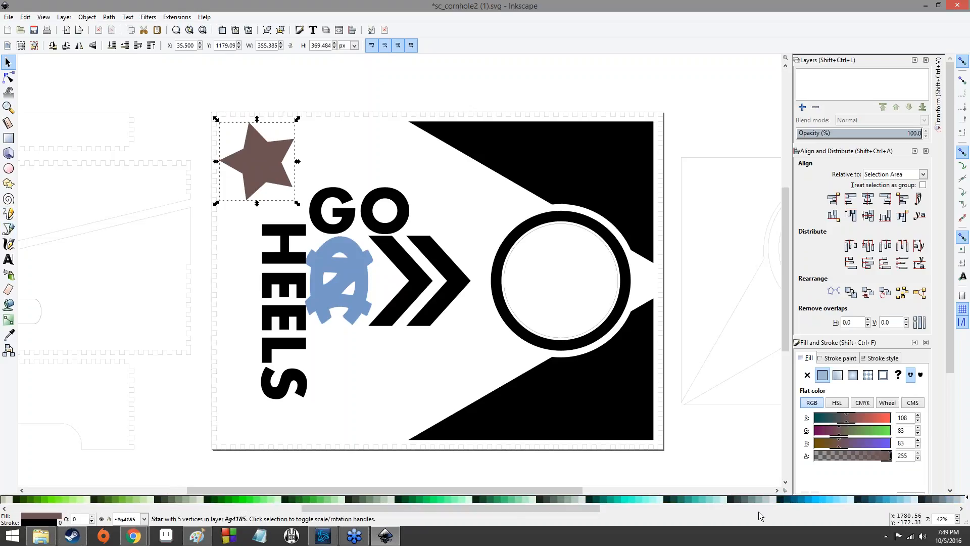
click(705, 501)
drag(393, 510, 514, 509)
click(445, 498)
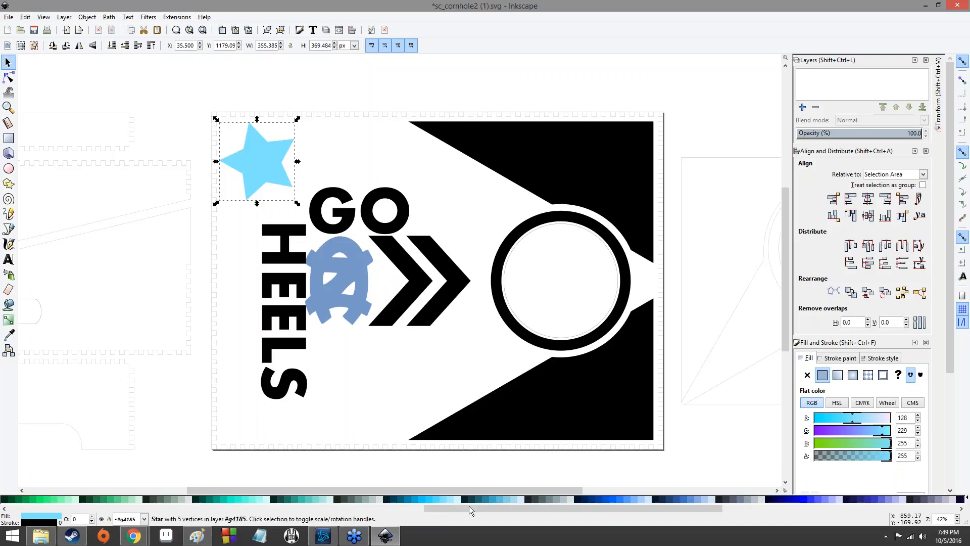
click(503, 499)
click(520, 500)
click(499, 499)
click(496, 499)
click(505, 500)
drag(632, 511, 605, 522)
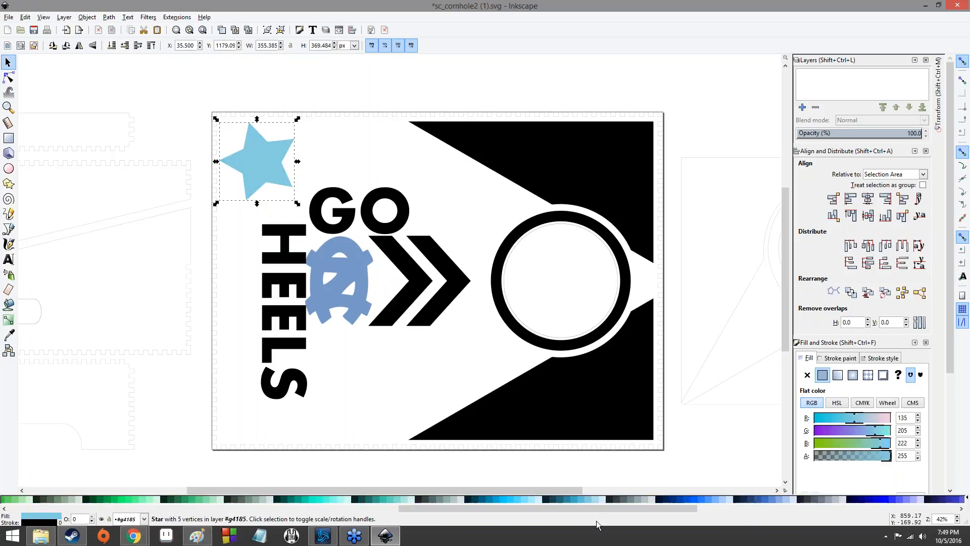
click(502, 498)
click(526, 502)
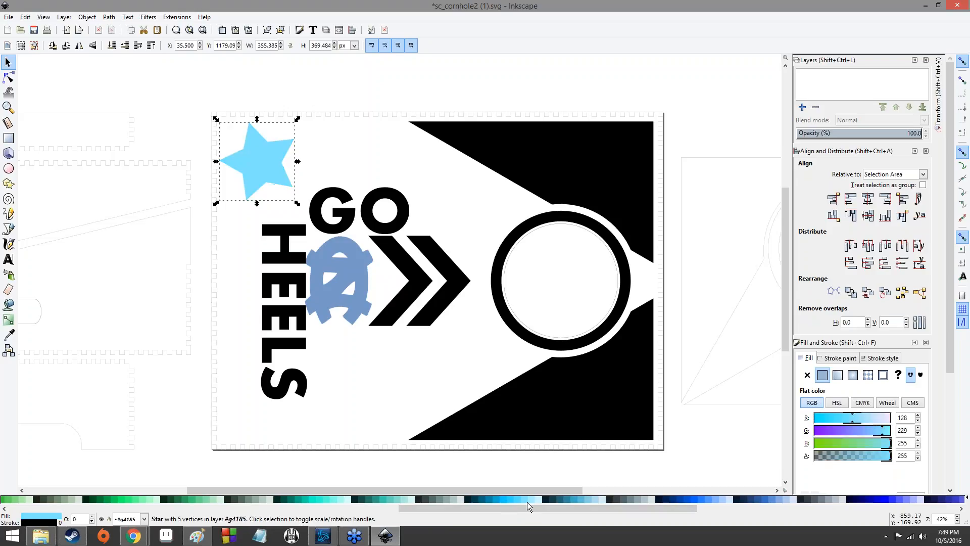
click(583, 499)
click(592, 499)
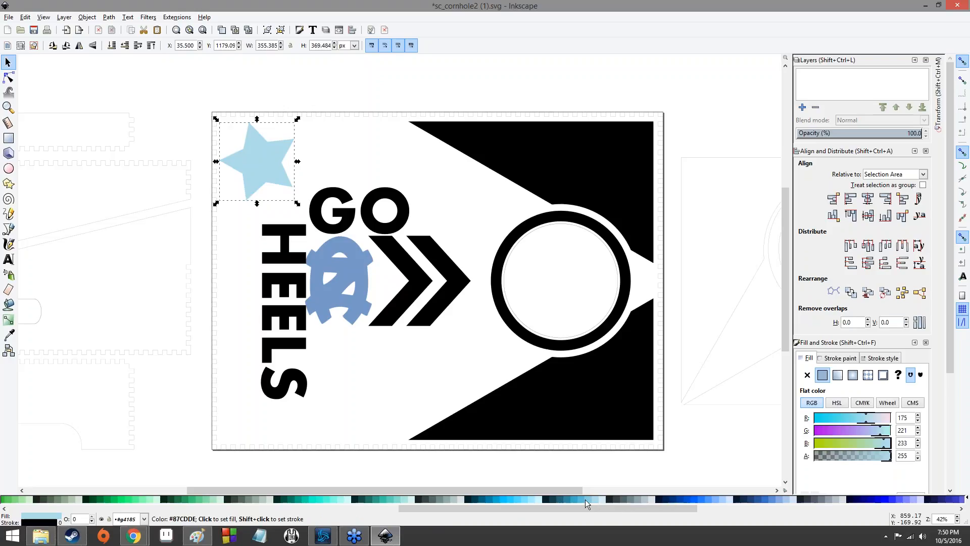
click(581, 499)
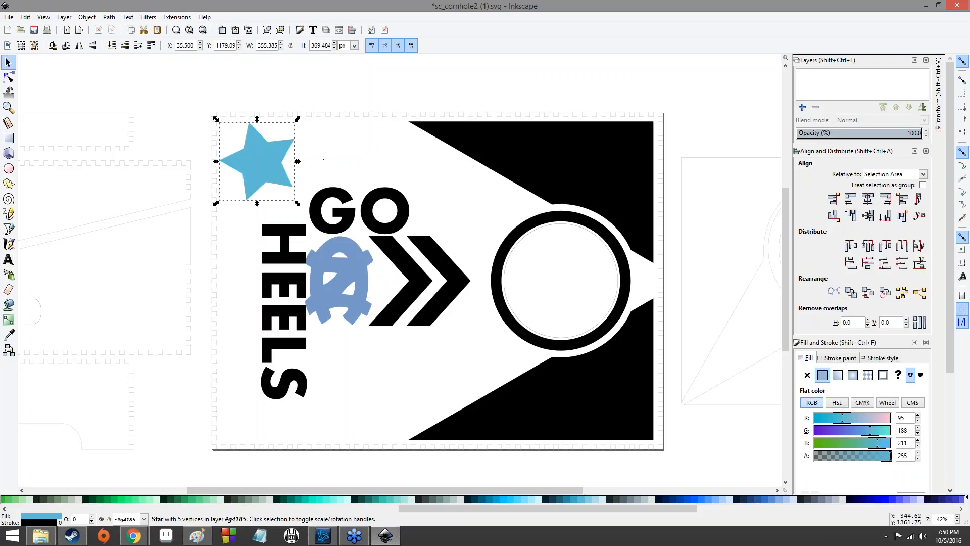
- Rotate the light blue star slightly using its rotation handles
click(260, 172)
drag(297, 204, 205, 197)
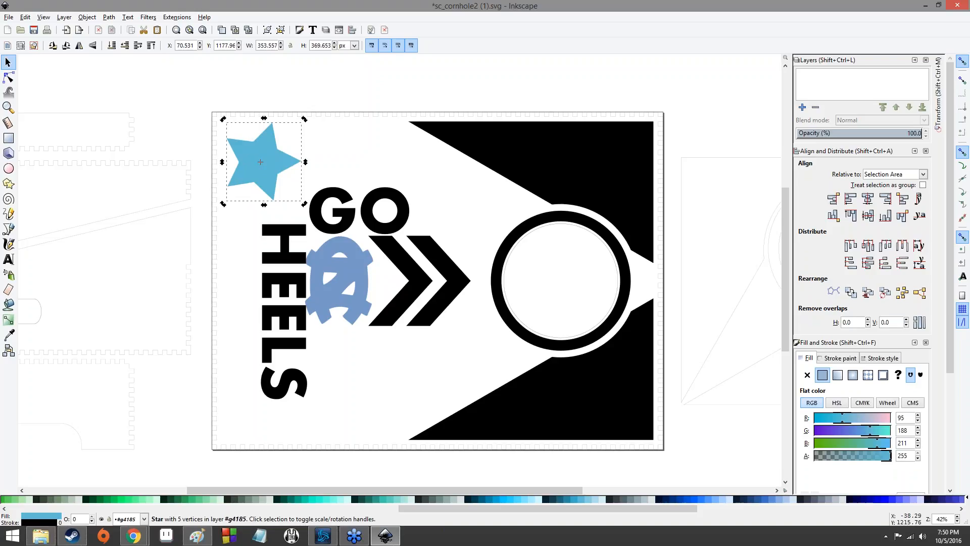
double_click(185, 202)
click(532, 98)
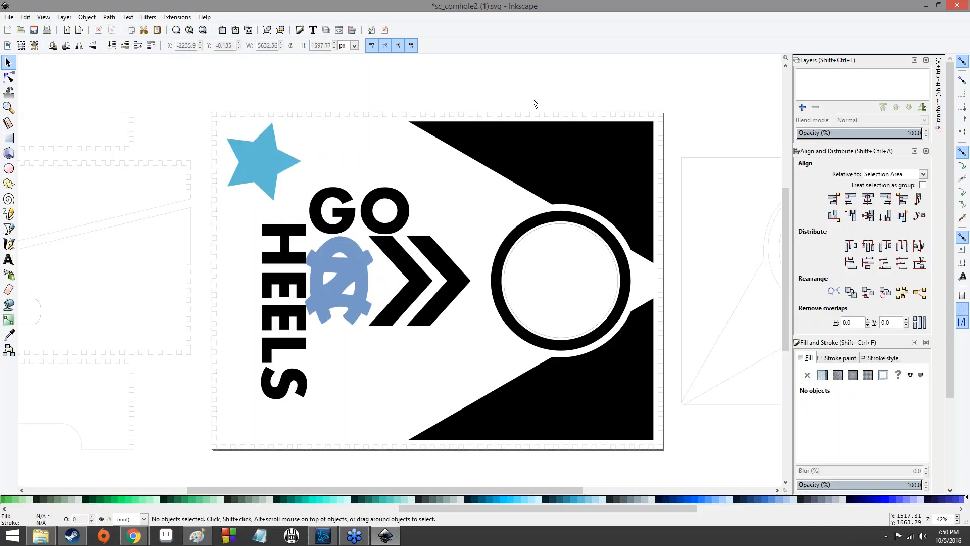
- Shift the star, GO and HEELS text and logo up and left toward the board's top-left corner
mouse_move(263, 173)
mouse_down()
mouse_move(304, 209)
mouse_move(253, 164)
mouse_up()
click(254, 164)
drag(401, 111, 383, 142)
click(458, 76)
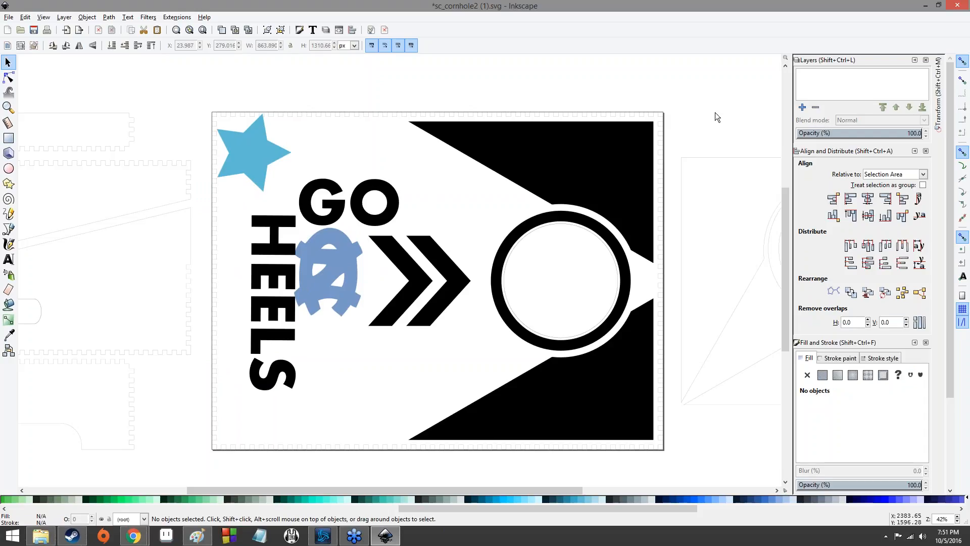
- Ungroup the board's background graphic group
drag(446, 286, 456, 270)
key(ctrl+z)
right_click(456, 270)
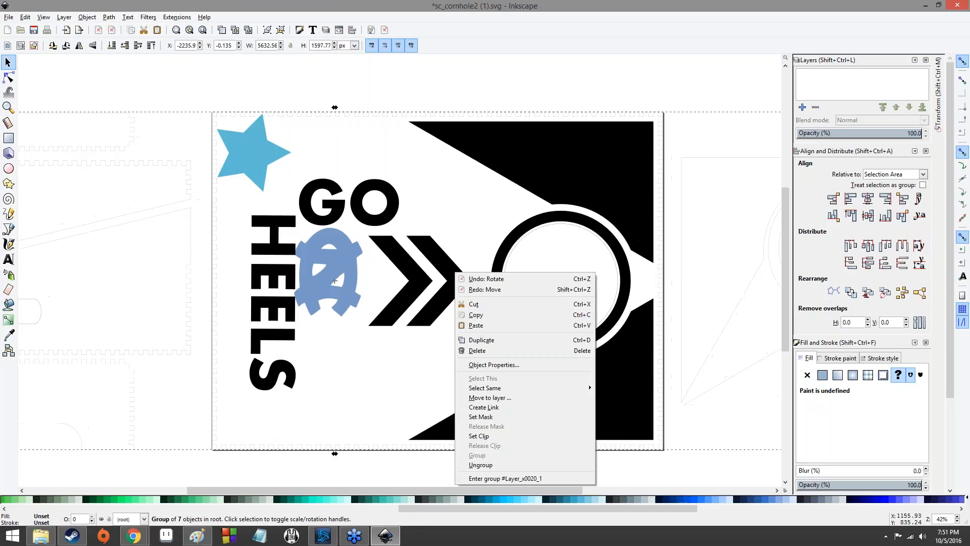
click(507, 465)
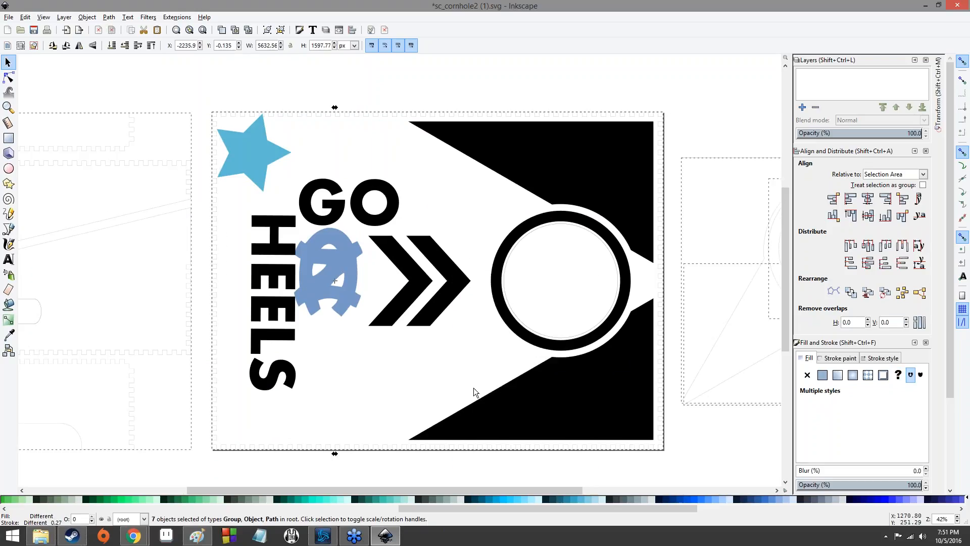
click(457, 345)
drag(460, 291, 455, 272)
click(602, 283)
click(459, 288)
key(ctrl+z)
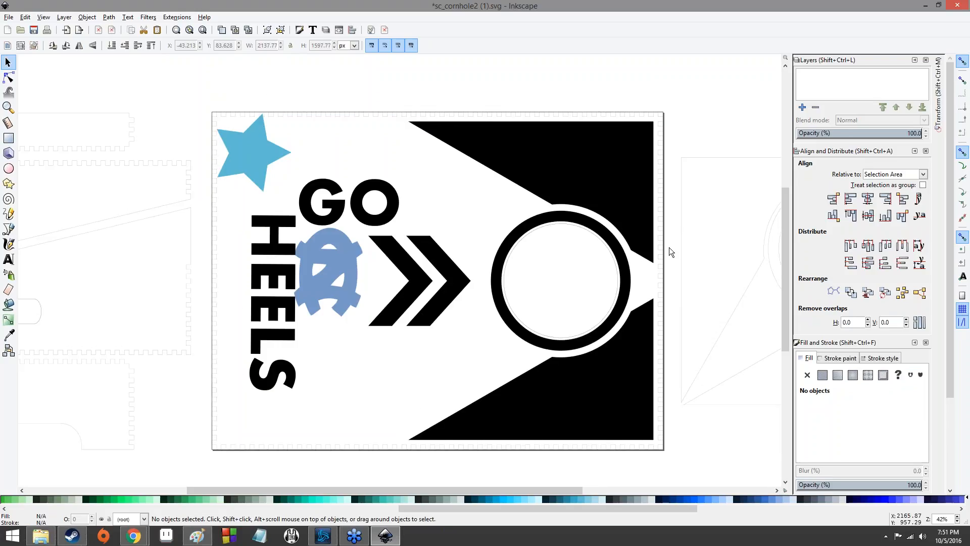
- Ungroup the chevrons and move them right so they meet the circle
right_click(452, 257)
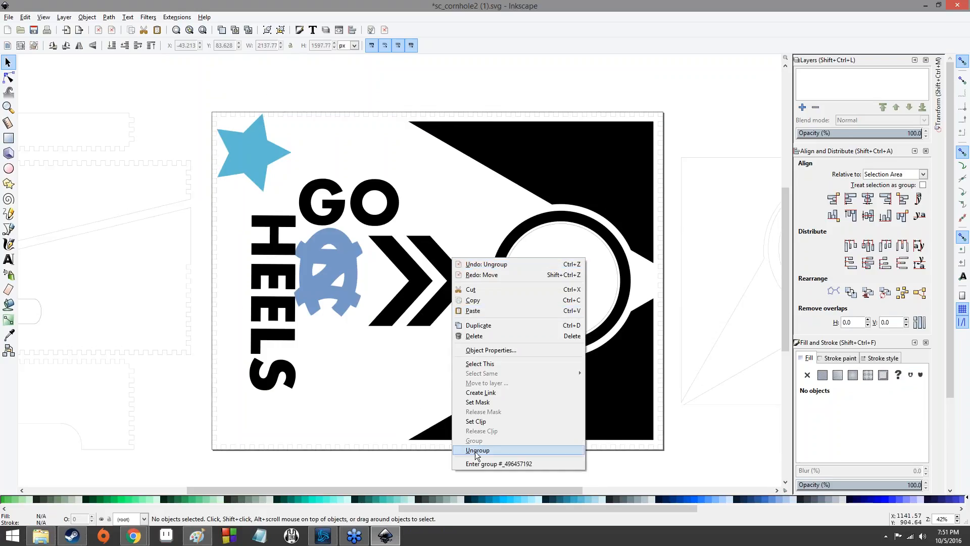
click(476, 451)
click(421, 331)
drag(461, 292, 483, 291)
drag(418, 286, 447, 289)
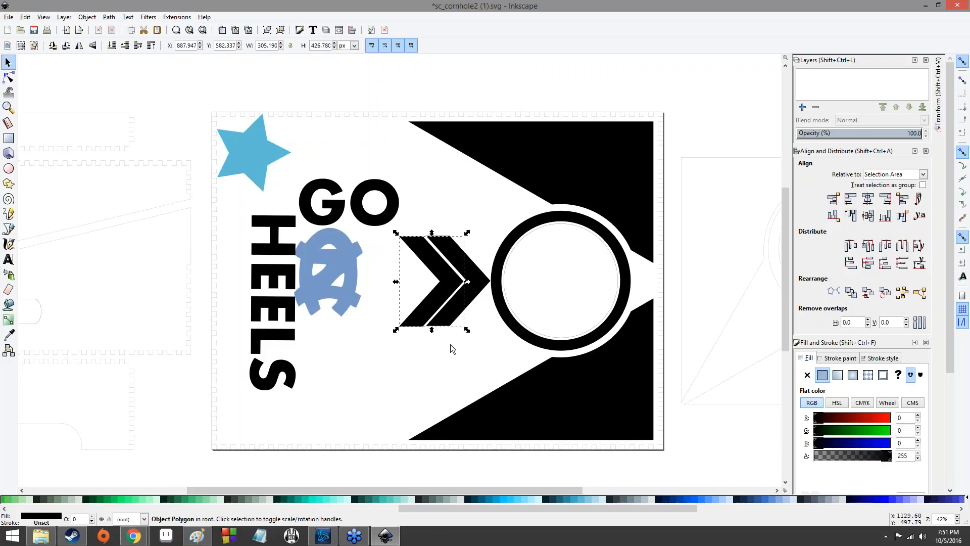
click(450, 345)
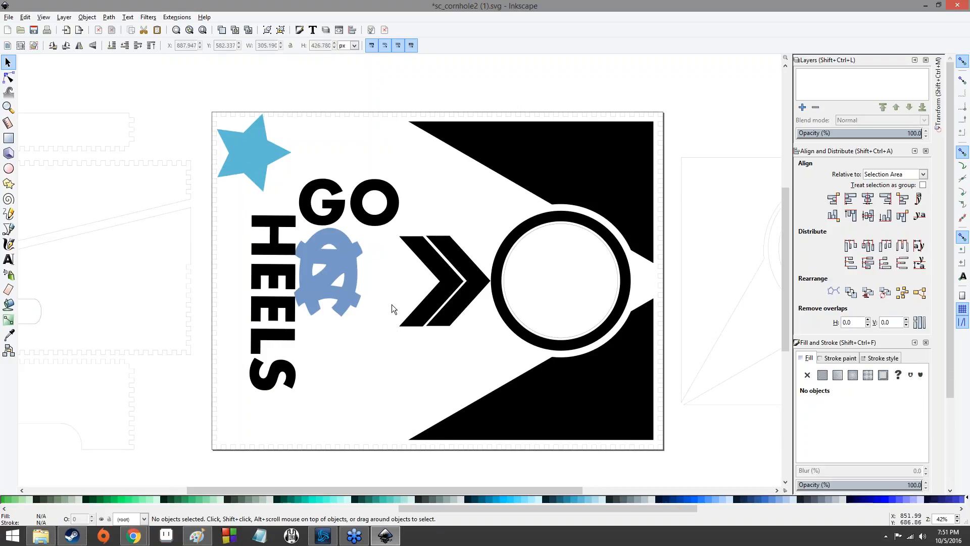
- Inspect the GO text's font settings by opening it in the Text tool
click(299, 206)
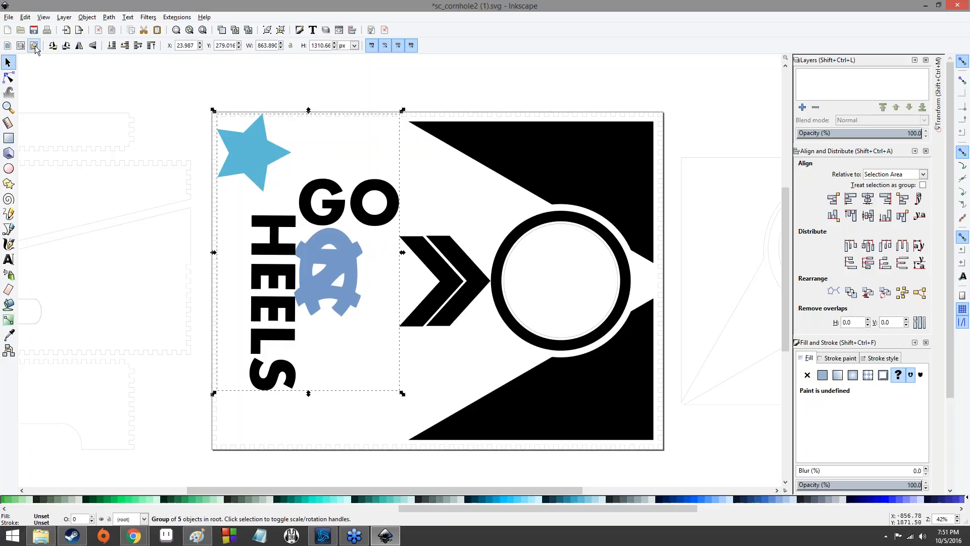
right_click(309, 195)
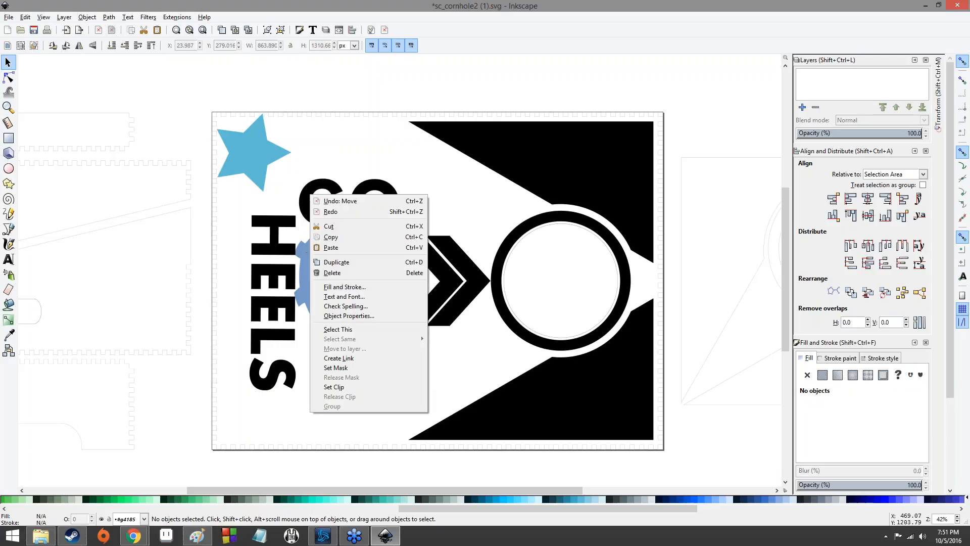
click(290, 212)
click(310, 202)
right_click(309, 202)
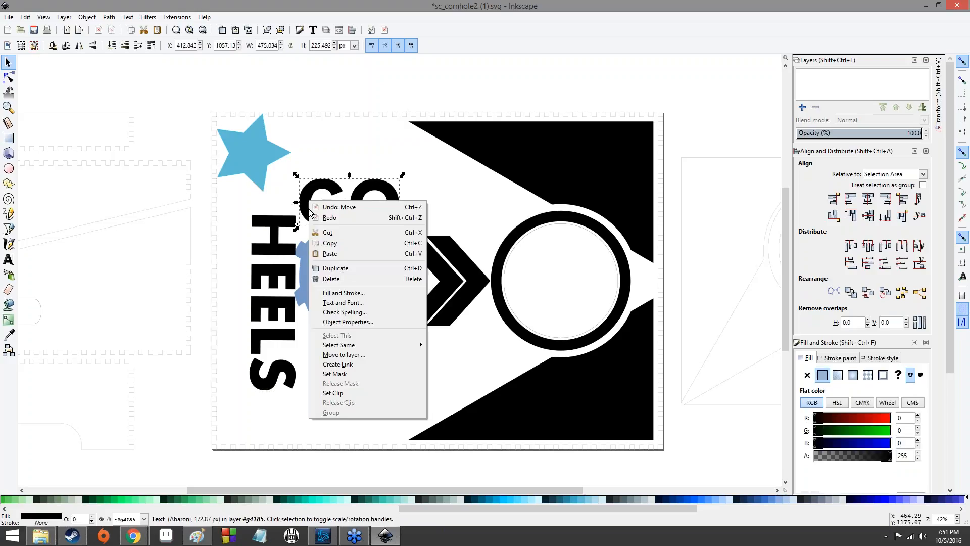
click(306, 208)
double_click(306, 208)
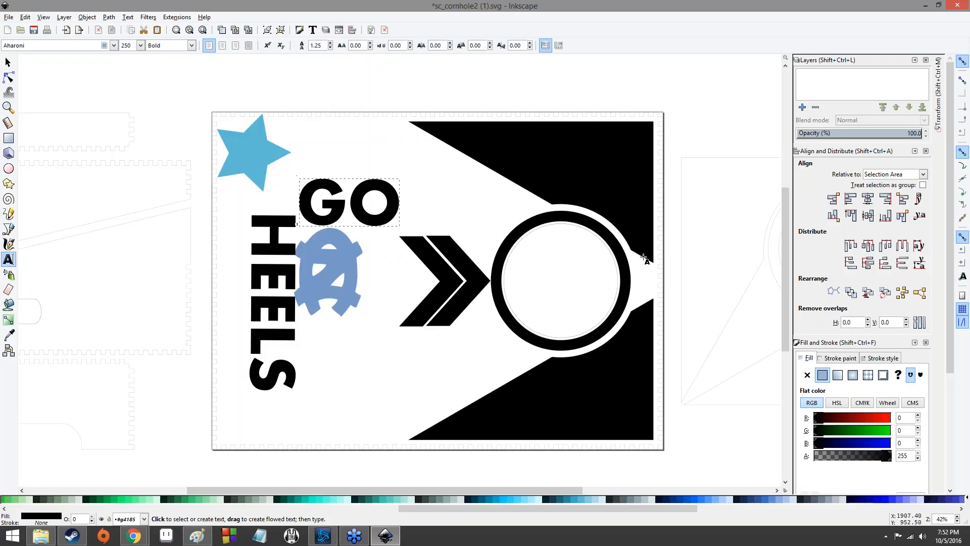
click(658, 101)
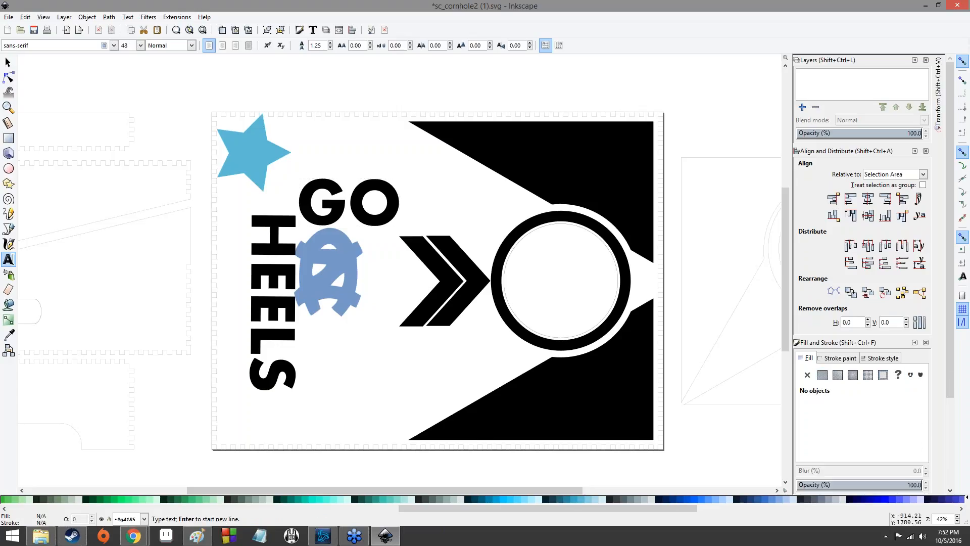
click(7, 62)
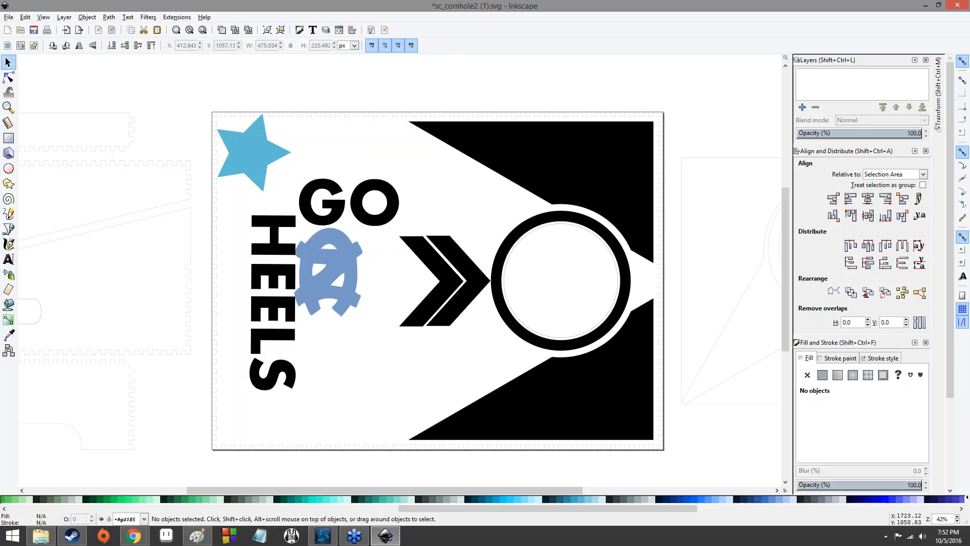